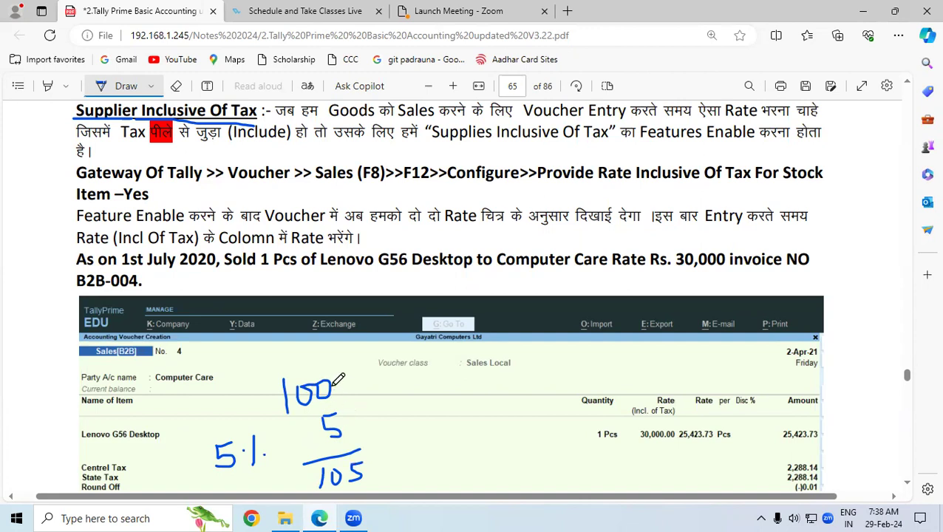
- Annotate the handwritten tax example in the PDF: label 100 with a dash and B, circle 105 and add a dash after it
left_click_drag(332, 384, 345, 381)
mouse_move(317, 488)
left_mouse_down()
mouse_move(320, 470)
mouse_move(369, 449)
mouse_move(371, 482)
mouse_move(323, 489)
mouse_move(323, 480)
left_mouse_up()
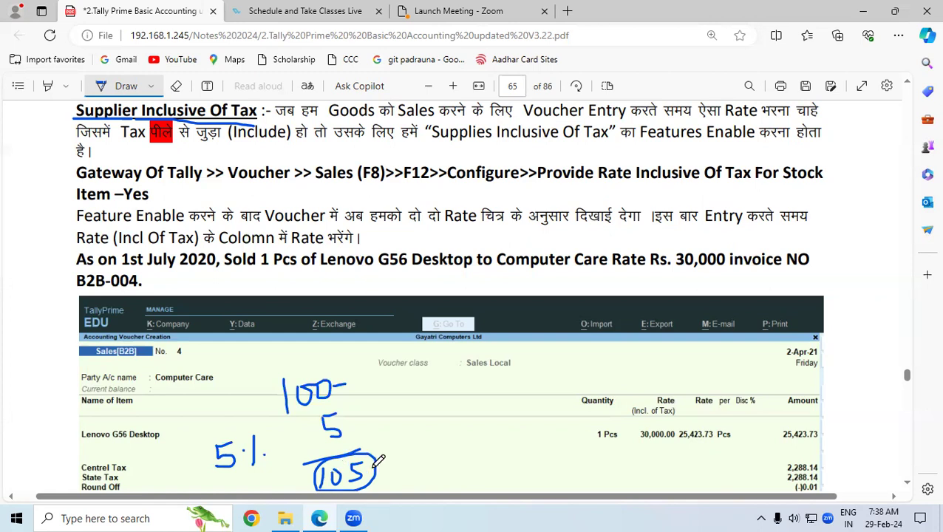
mouse_move(334, 385)
left_mouse_down()
mouse_move(367, 393)
mouse_move(379, 382)
mouse_move(370, 394)
left_mouse_up()
left_click_drag(377, 470, 395, 464)
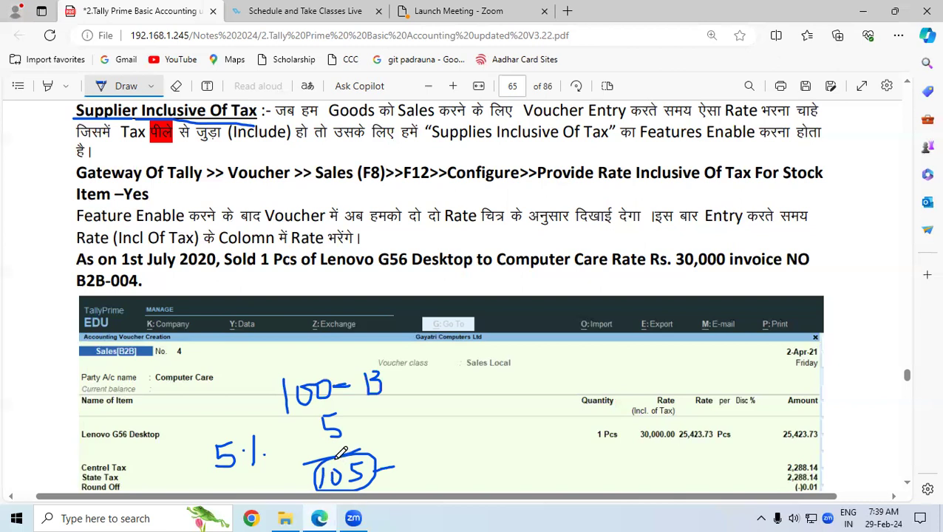
left_click_drag(324, 458, 309, 491)
- Launch TallyPrime from the desktop and continue in educational mode
mouse_move(335, 516)
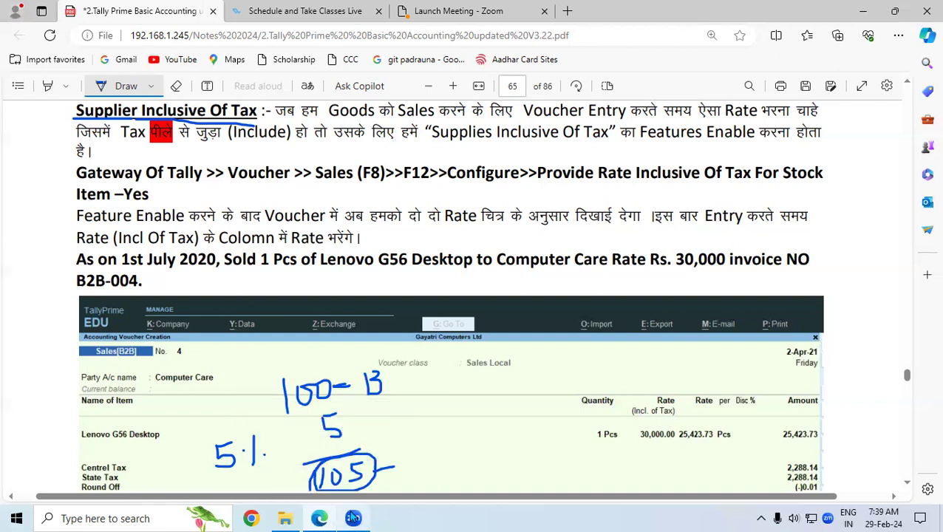
key("super+d")
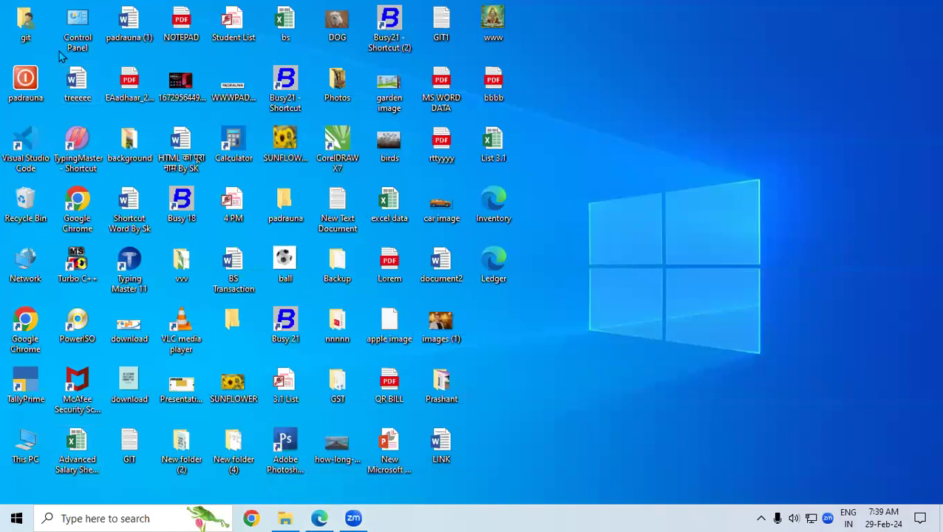
double_click(32, 388)
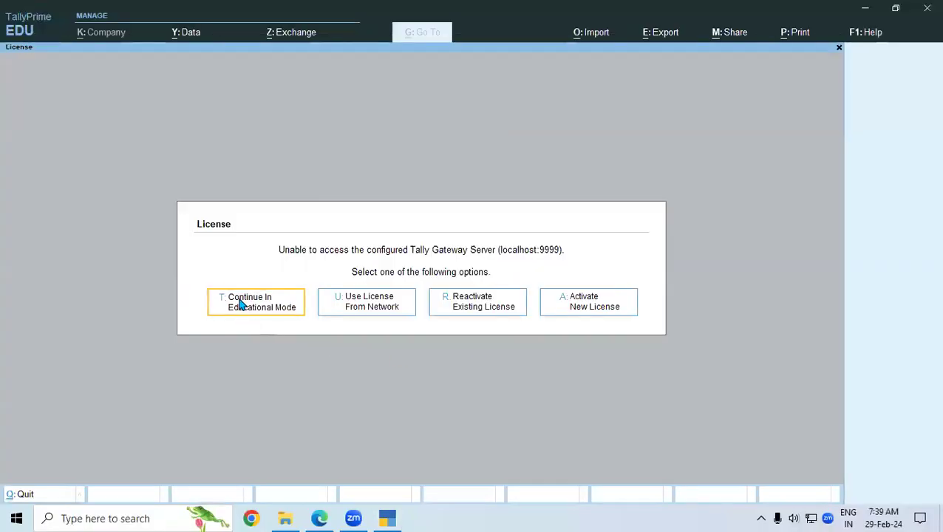
left_click(241, 304)
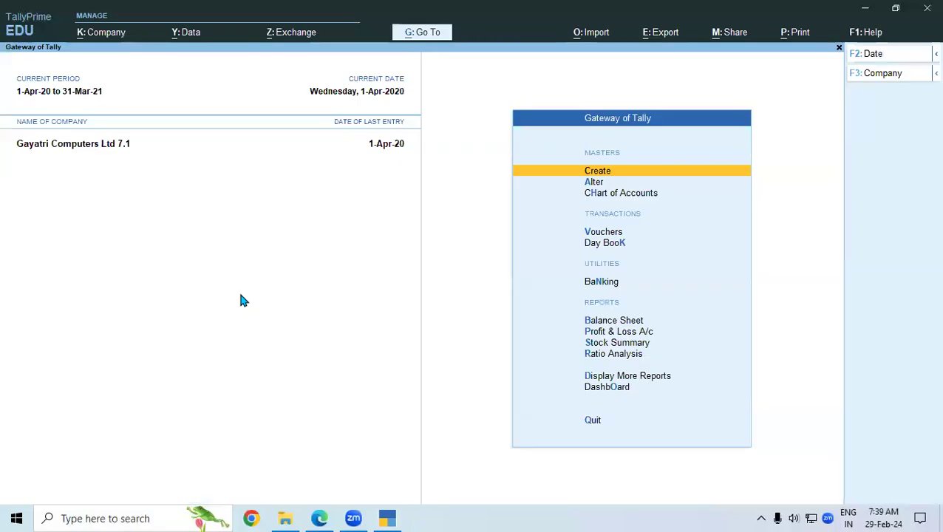
- Start a new voucher in Gayatri Computers Ltd 7.1 and open the voucher type selection for Sales
left_click(587, 234)
key("v")
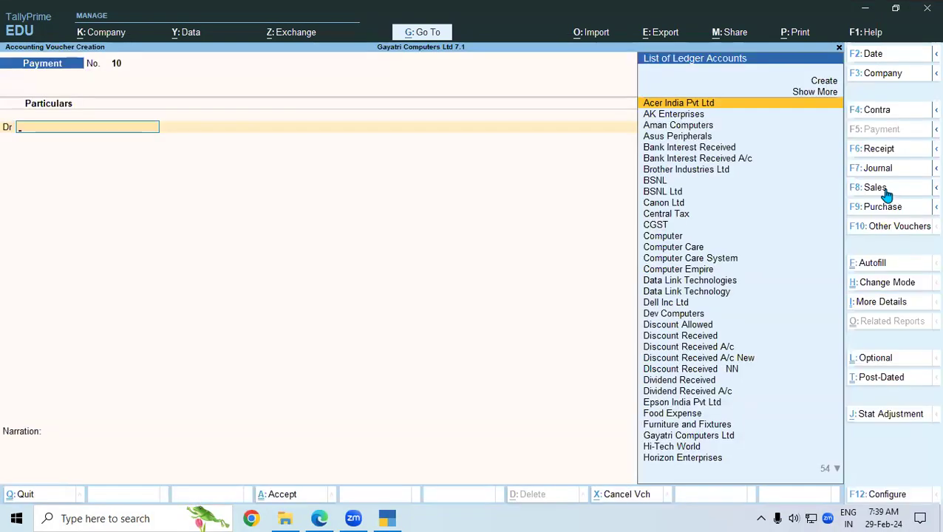
left_click(879, 187)
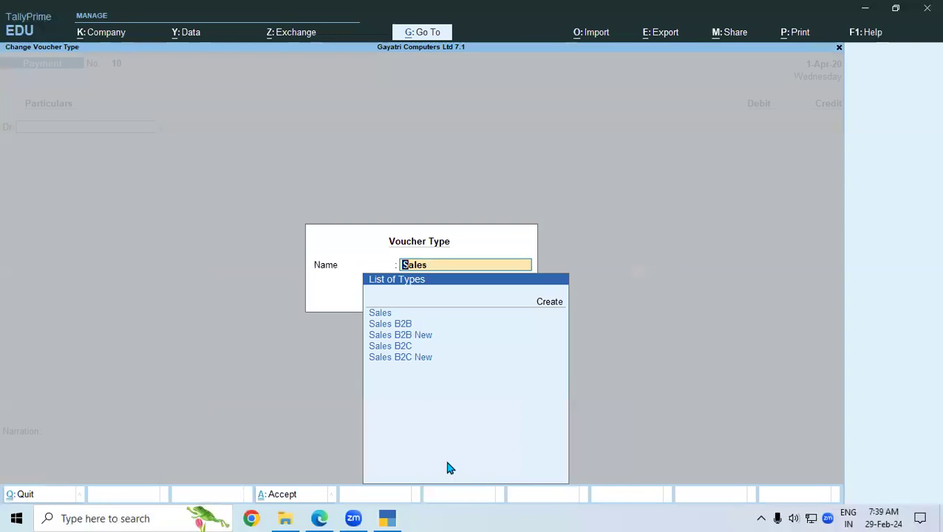
key("Return")
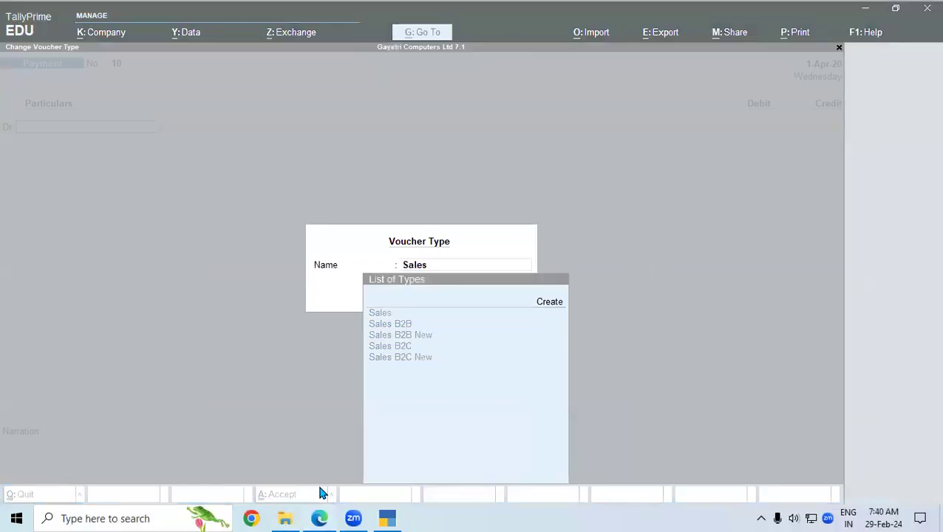
- Switch to the PDF notes in Edge, underline the exercise's quantity, item, buyer, rate and invoice number, and box Computer Care
left_click(319, 518)
left_click(319, 518)
left_click(319, 518)
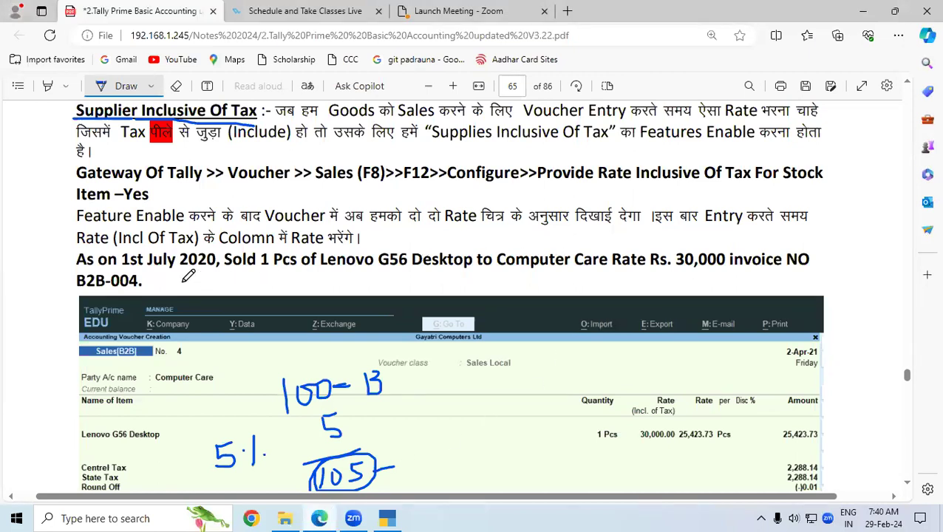
left_click(203, 273)
left_click_drag(225, 272, 369, 272)
left_click_drag(370, 272, 442, 272)
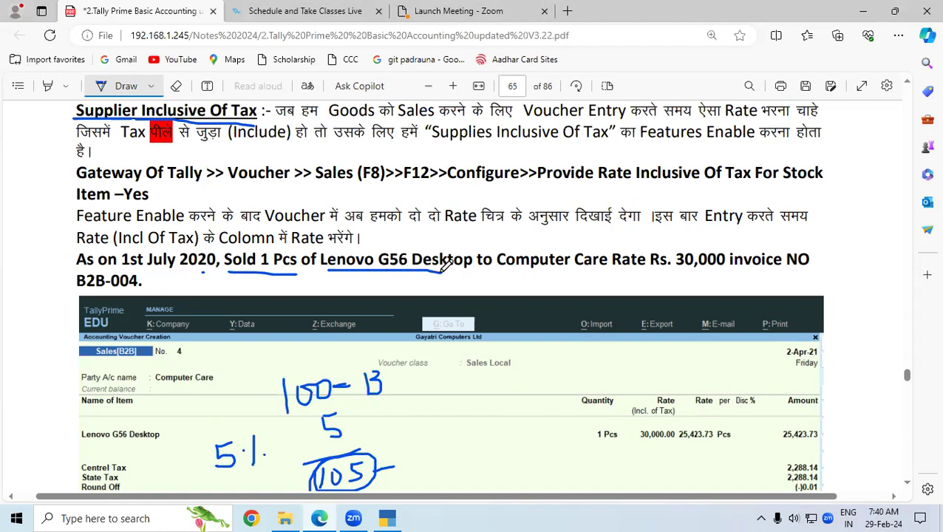
left_click_drag(501, 271, 605, 272)
left_click_drag(674, 271, 714, 269)
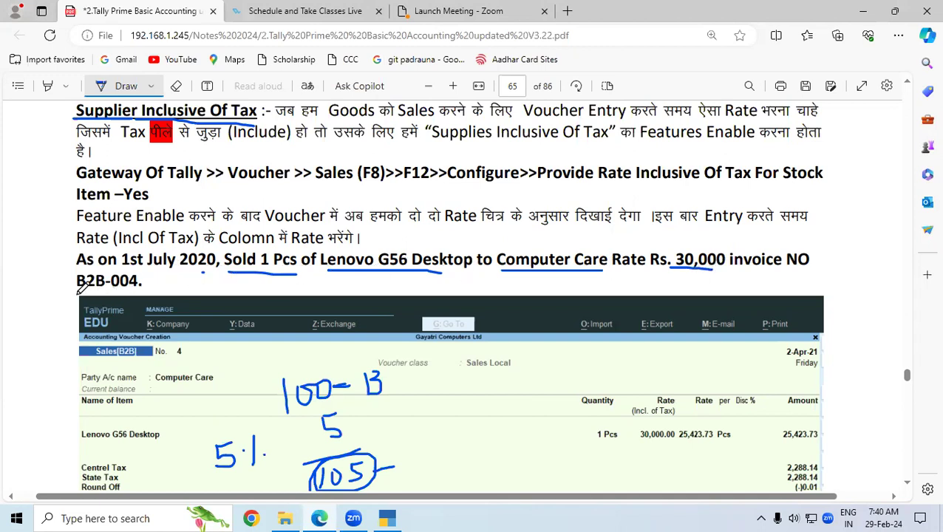
left_click_drag(73, 293, 142, 292)
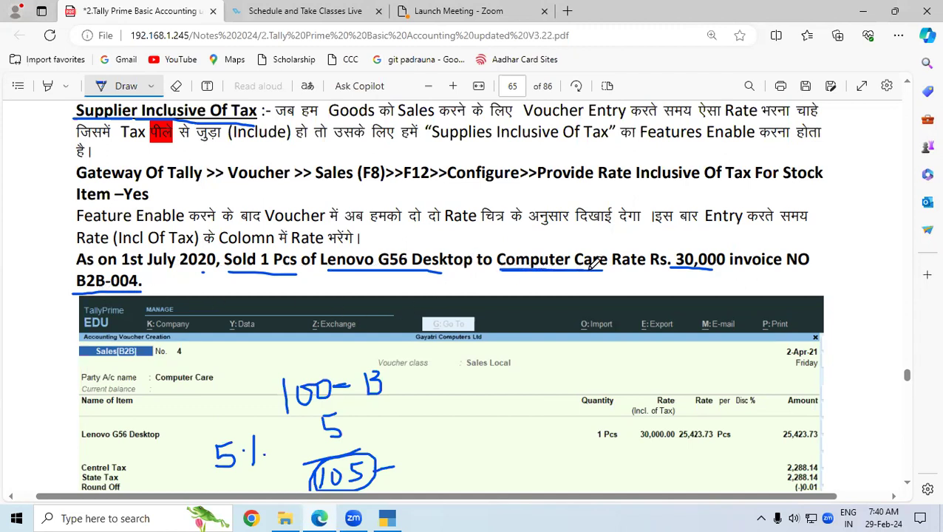
mouse_move(615, 260)
left_mouse_down()
mouse_move(615, 243)
mouse_move(494, 248)
mouse_move(495, 268)
mouse_move(506, 266)
left_mouse_up()
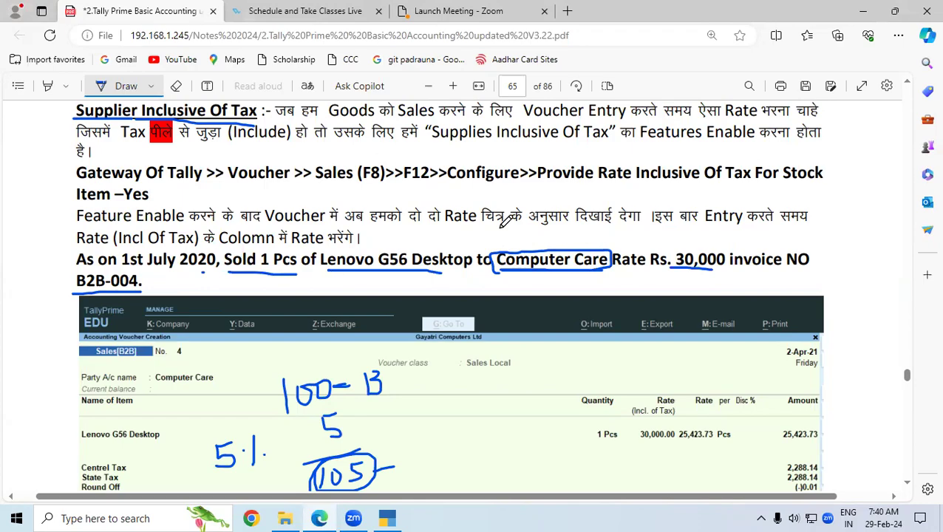
- Switch to TallyPrime and set the voucher type to Sales B2B with the Local class
left_click(384, 518)
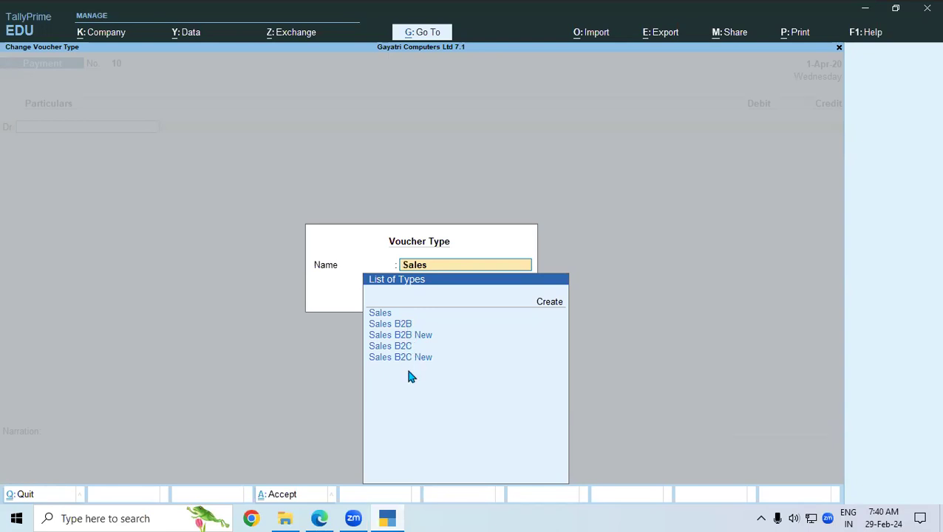
left_click(399, 328)
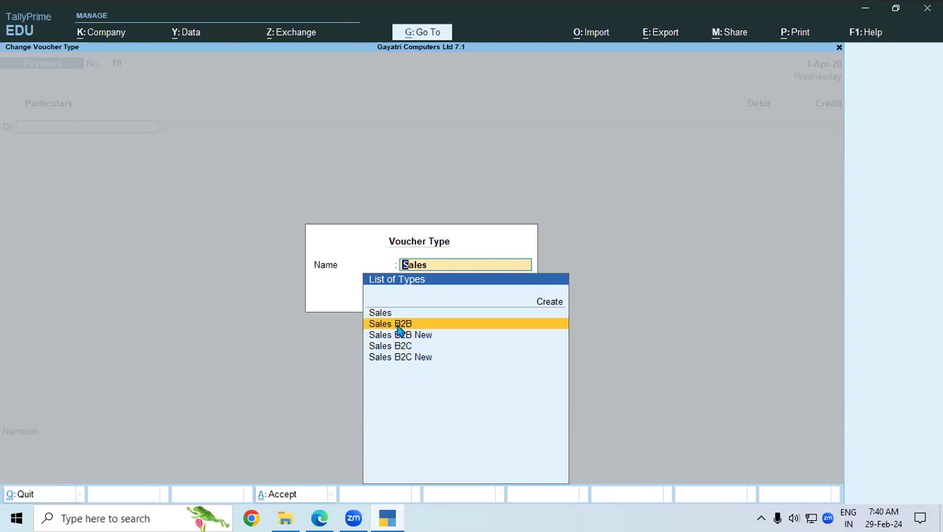
left_click(399, 329)
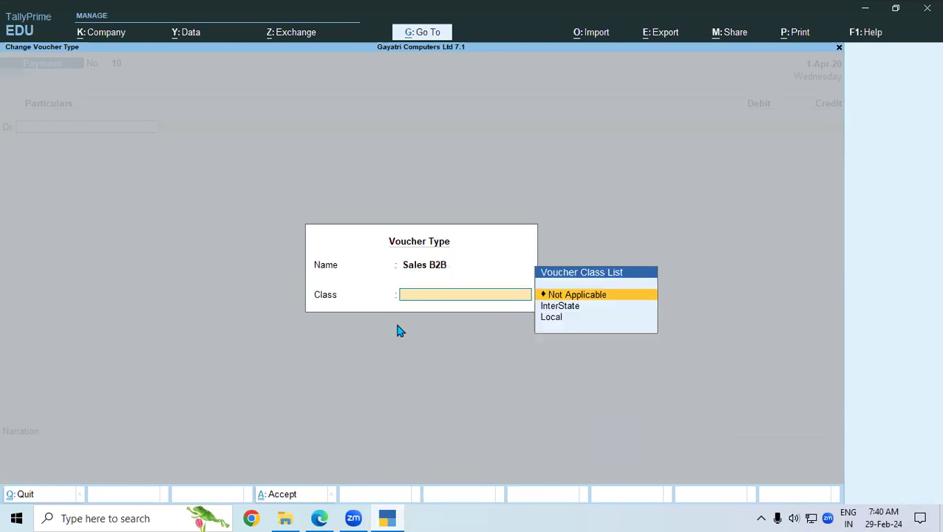
left_click(554, 318)
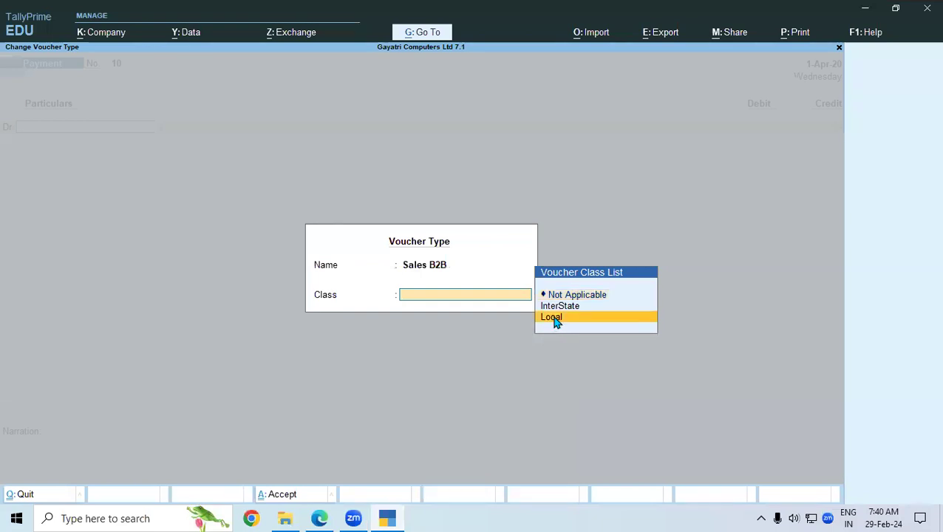
left_click(553, 318)
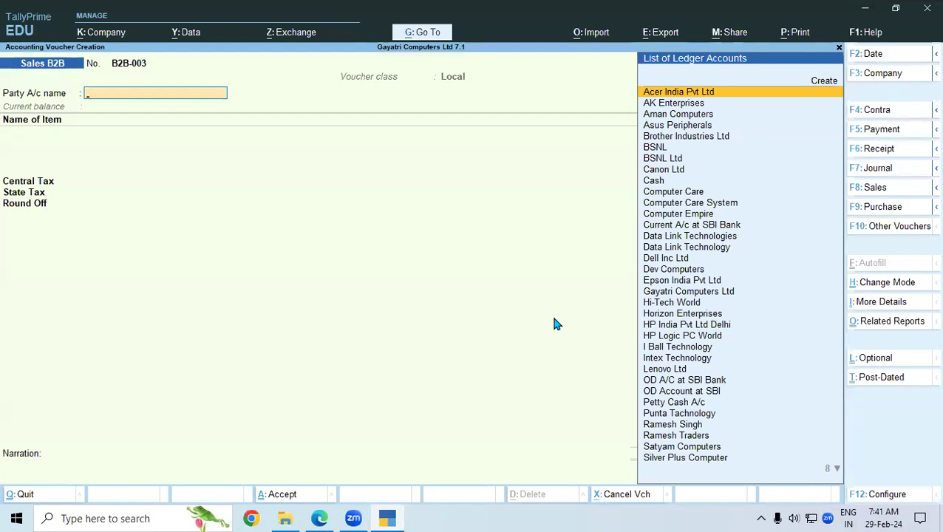
- Set the party account to Computer Care, accepting blank dispatch details and the default party details
type("C")
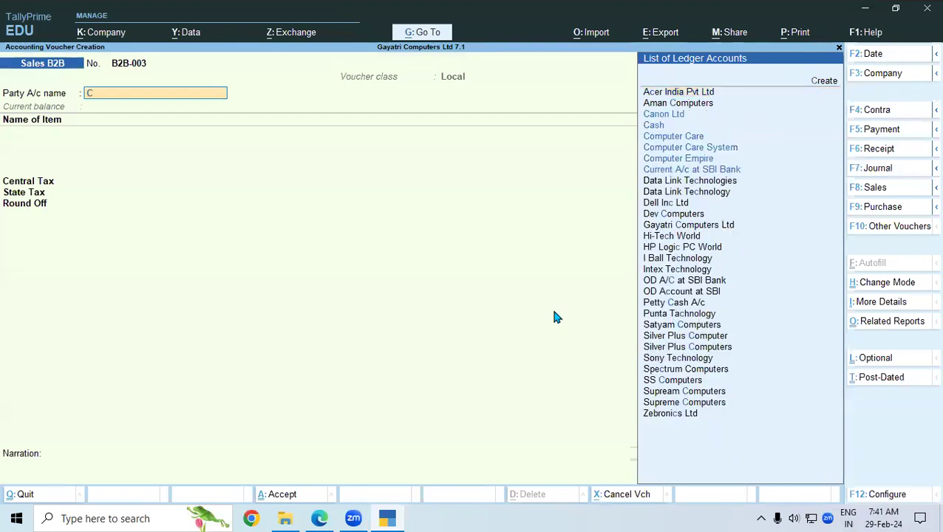
left_click(692, 141)
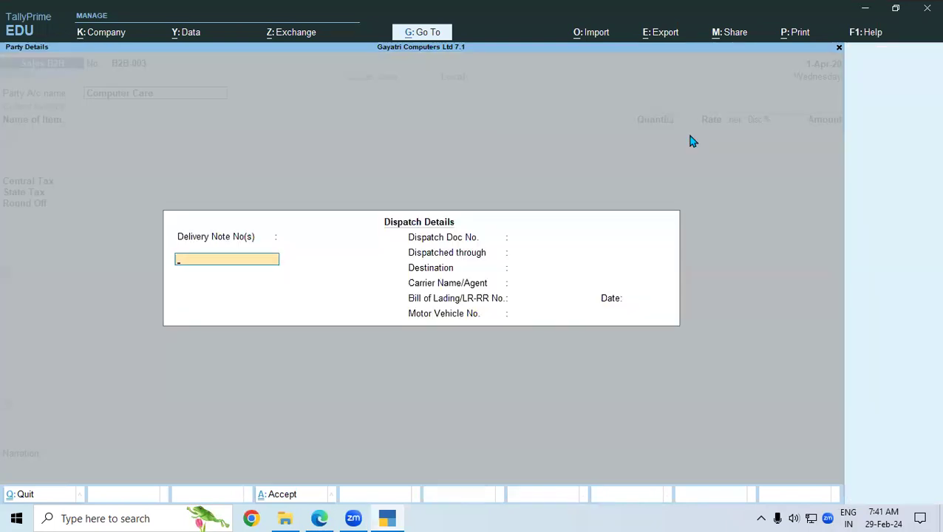
key("ctrl+a")
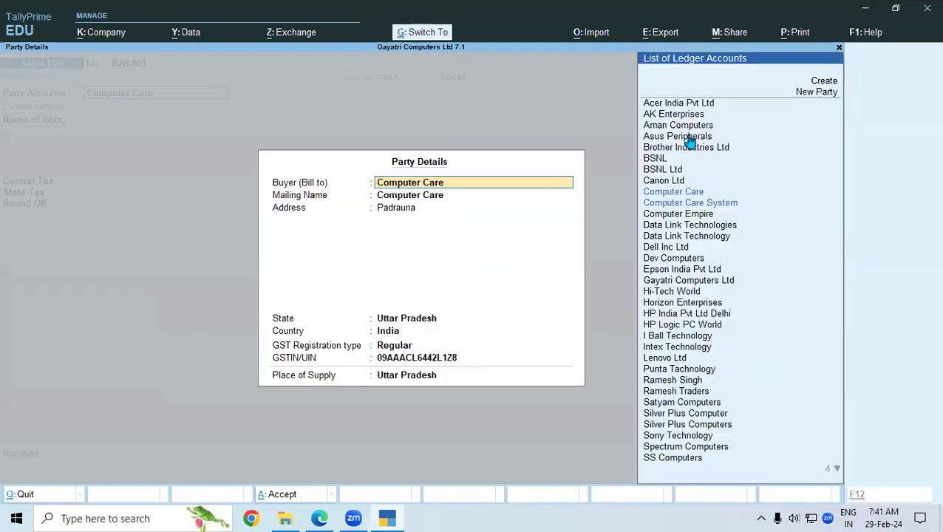
key("ctrl+a")
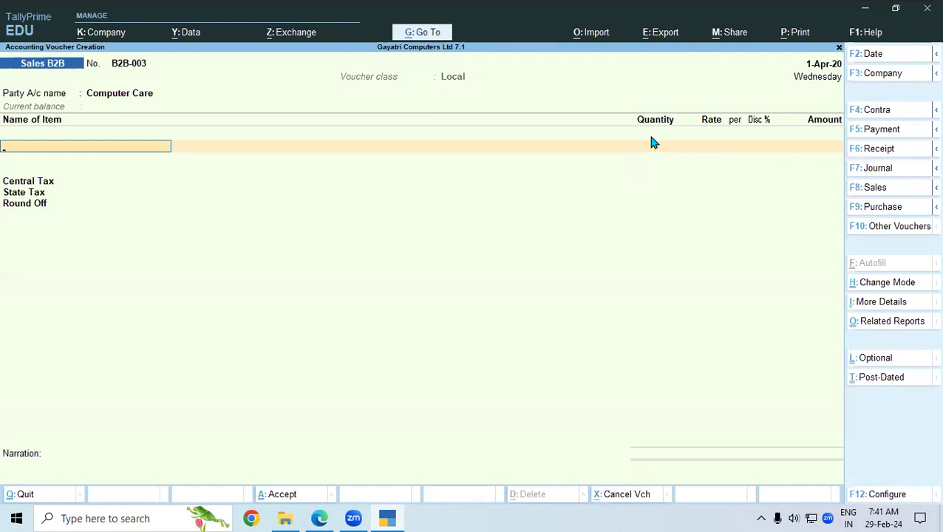
- Set Provide Rate Inclusive of Tax for Stock Items to Yes in the voucher configuration and save it
left_click(869, 500)
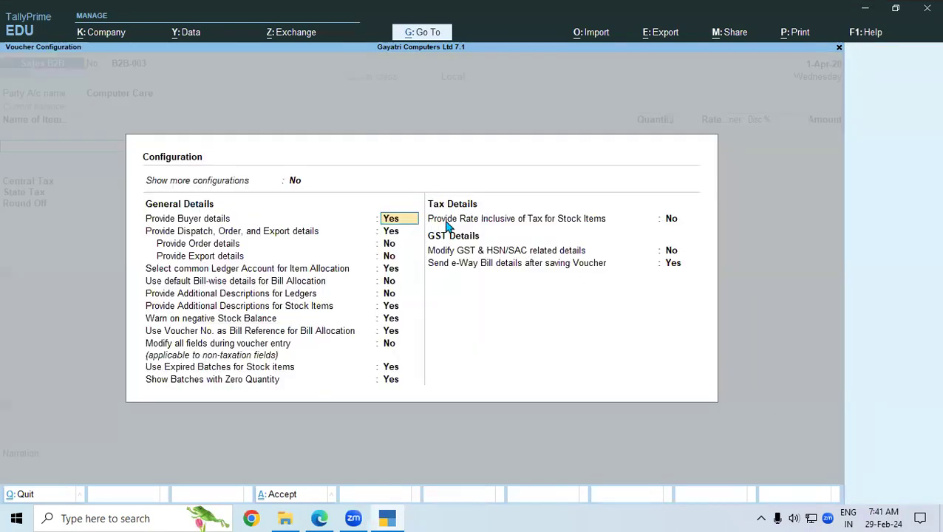
left_click(477, 224)
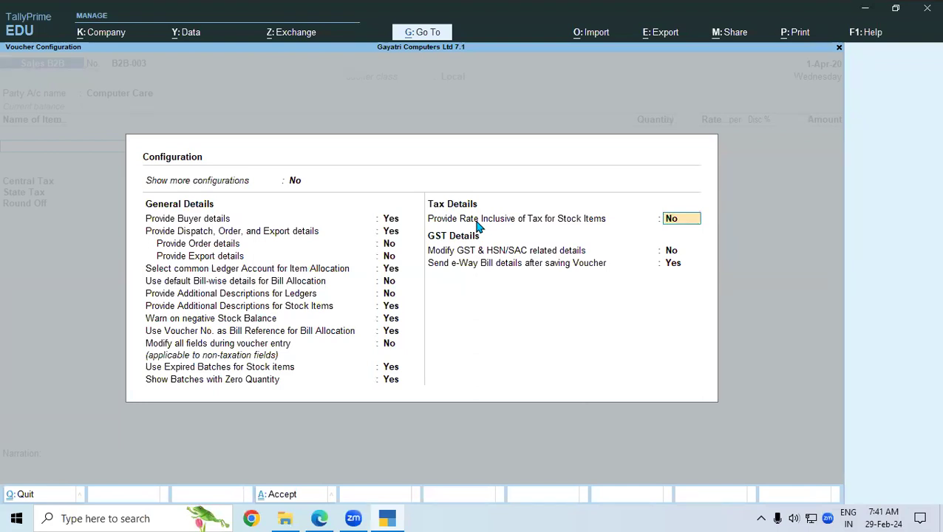
type("y")
key("Return")
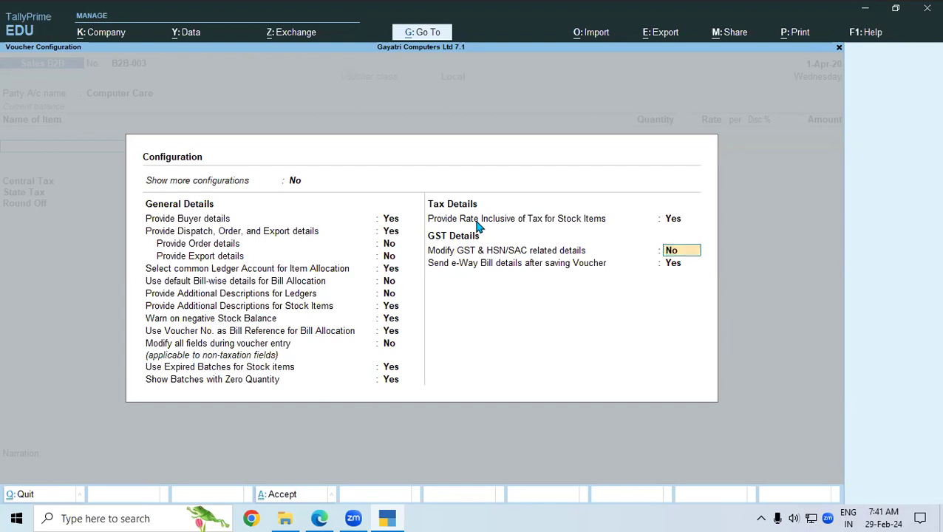
key("ctrl+a")
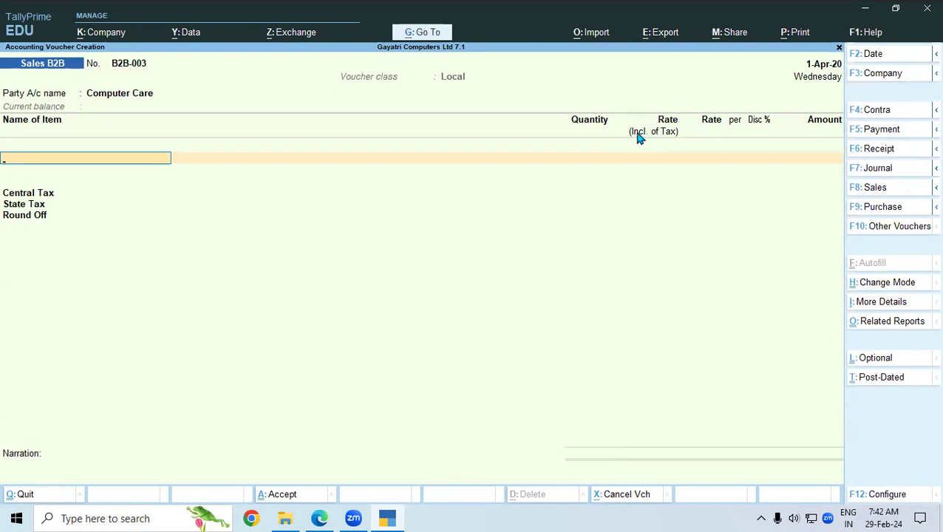
- Underline Lenovo G56 Desktop again in the PDF exercise in Edge, and return to TallyPrime
left_click(319, 518)
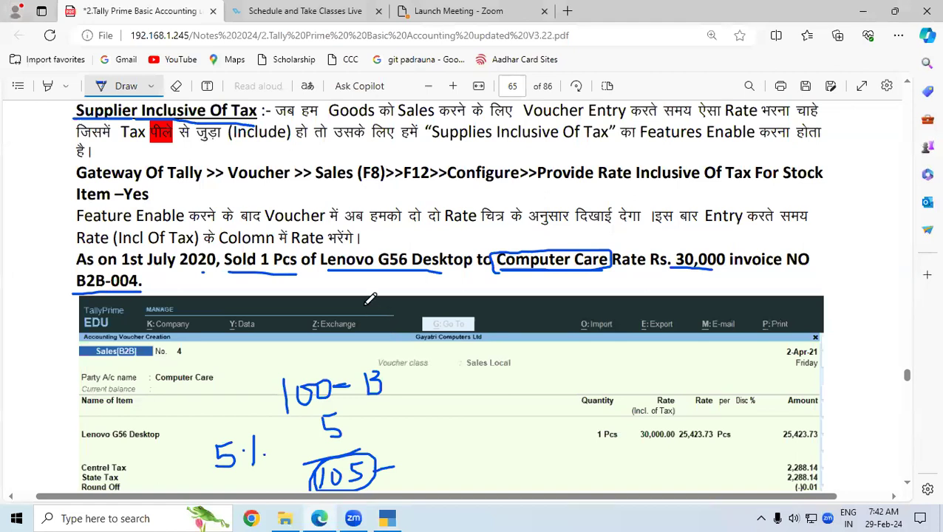
left_click_drag(325, 272, 442, 272)
left_click(387, 518)
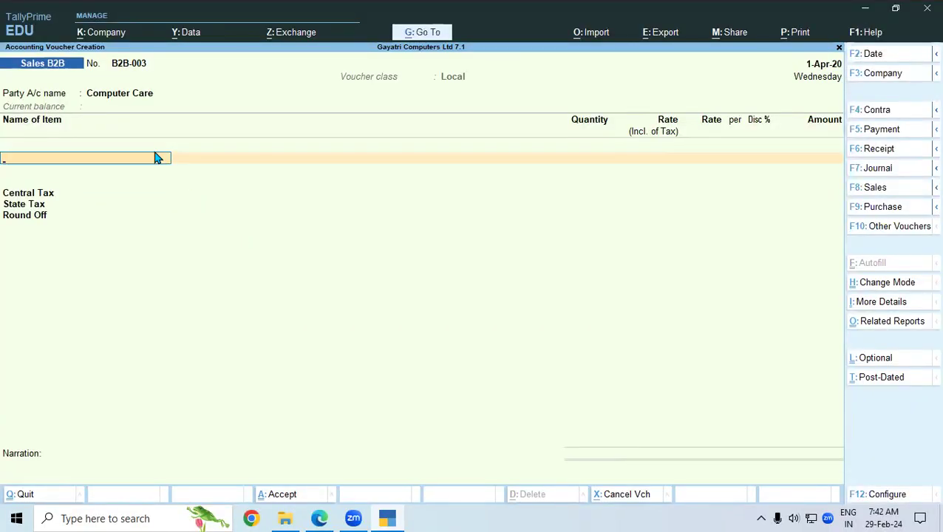
- Add the Lenovo G56 Desktop stock item to the sales voucher, leaving its description blank
type("L")
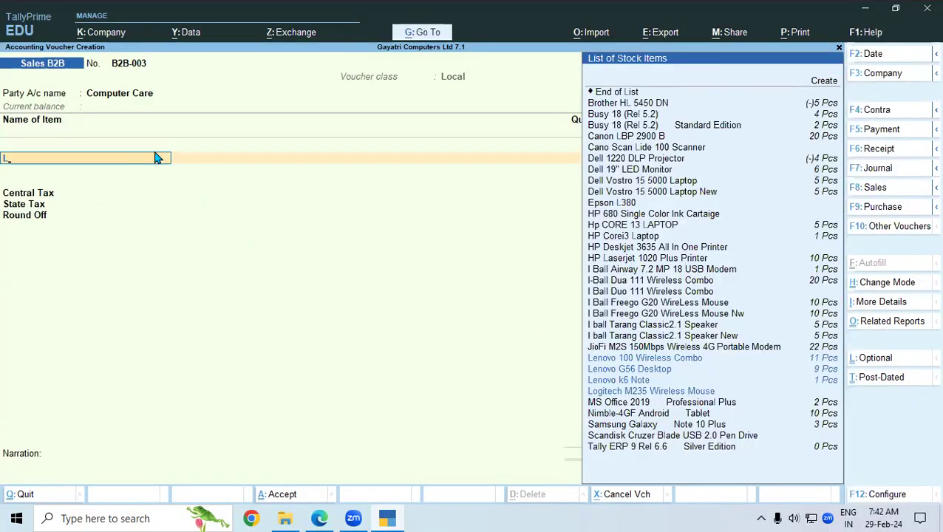
type("E")
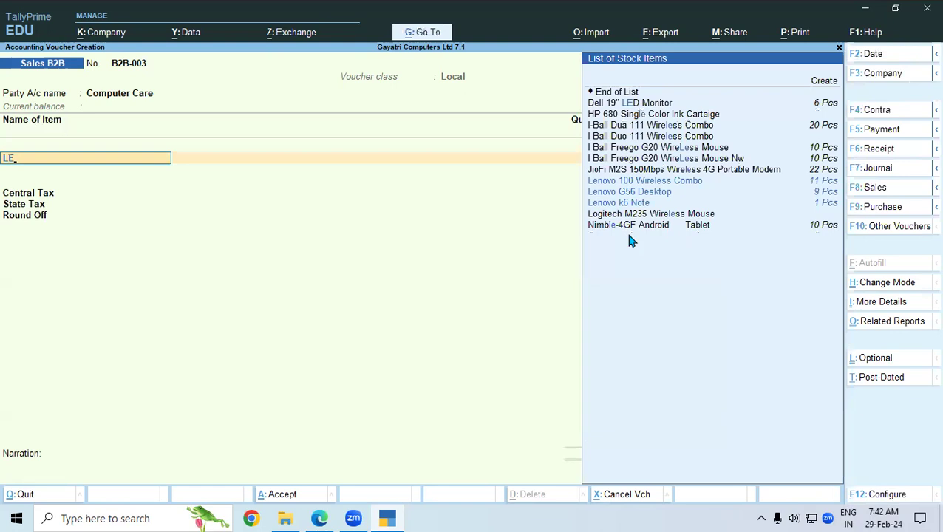
left_click(624, 192)
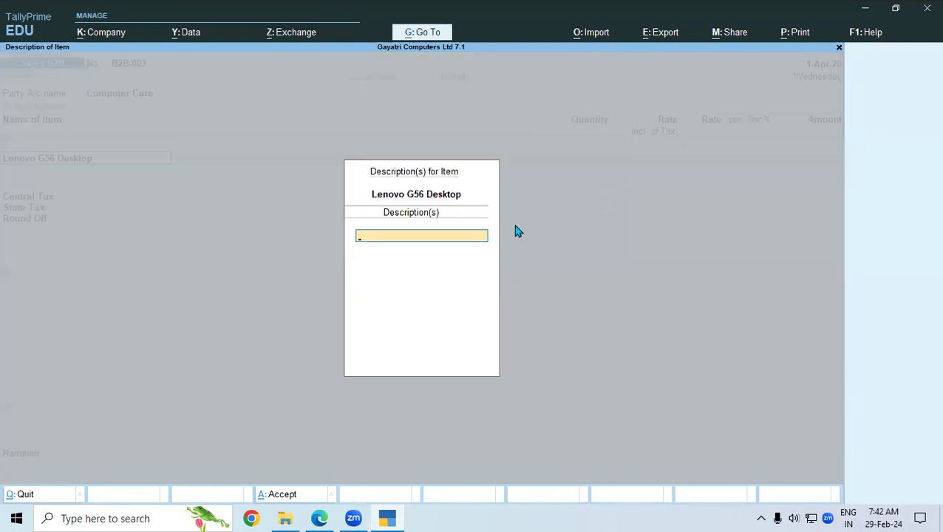
key("Return")
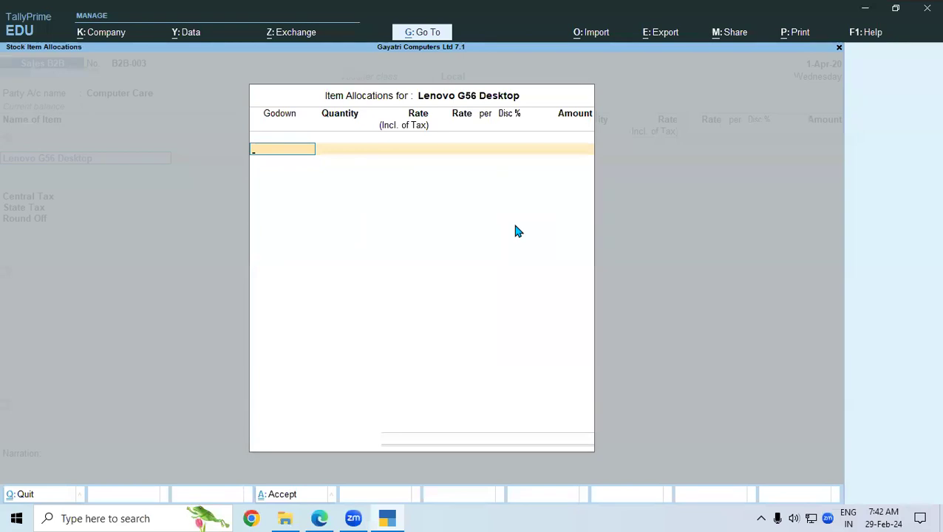
- Allocate 1 Pcs of the Lenovo G56 Desktop from the Shop godown at a tax-inclusive rate of 30,000
key("Down")
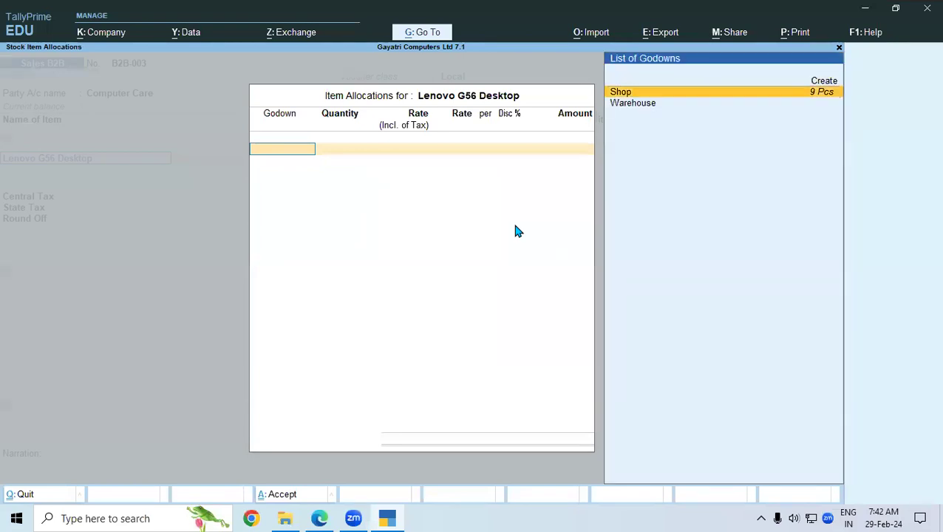
key("Return")
type("1")
key("Return")
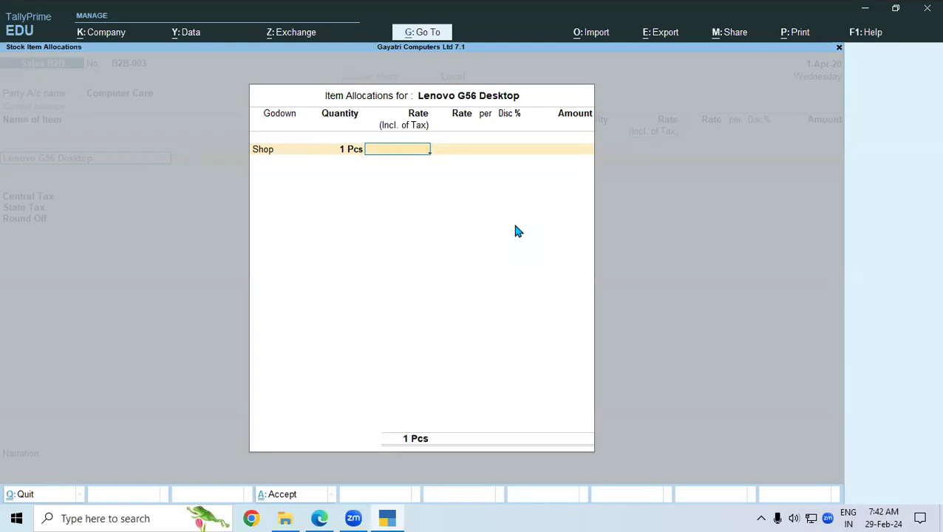
type("30000")
key("Return")
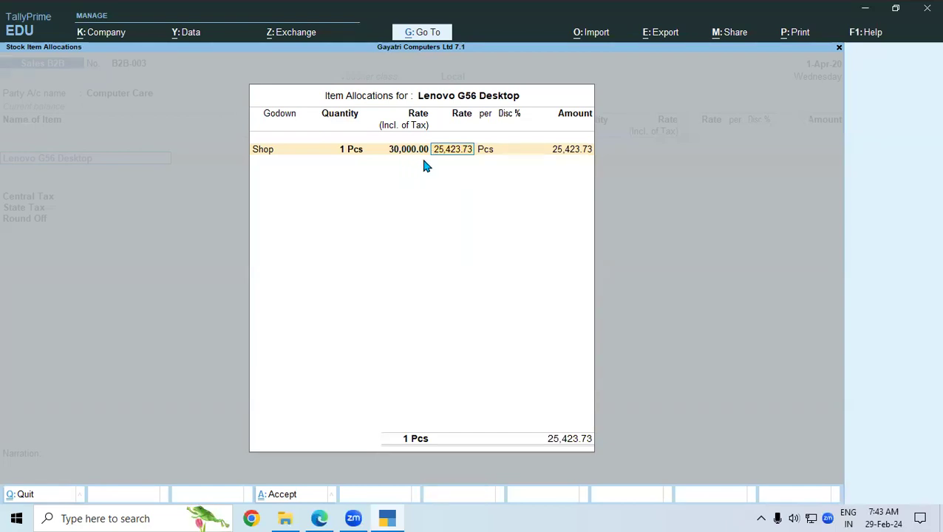
key("Return")
key("Return")
key("Return")
key("Return")
key("Return")
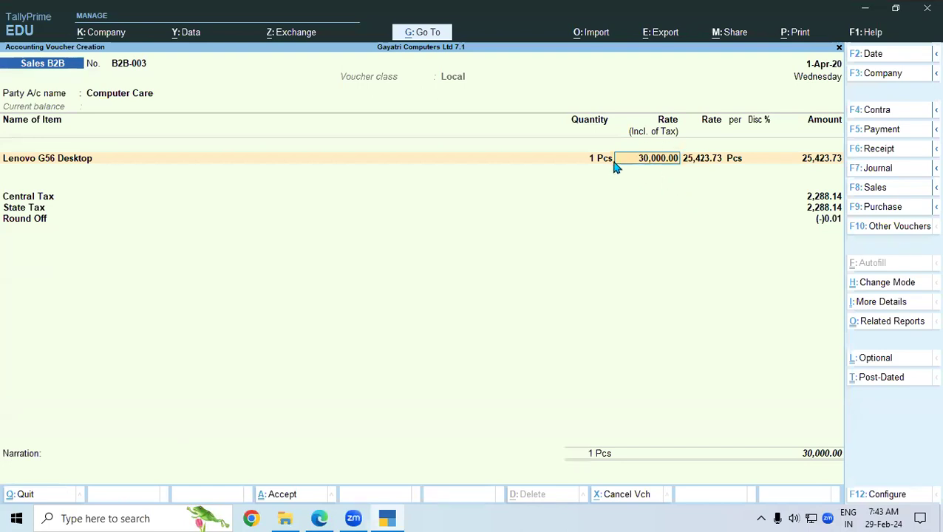
- Review the Provide Rate Inclusive of Tax for Stock Items option in the voucher configuration, leaving it at Yes
left_click(874, 495)
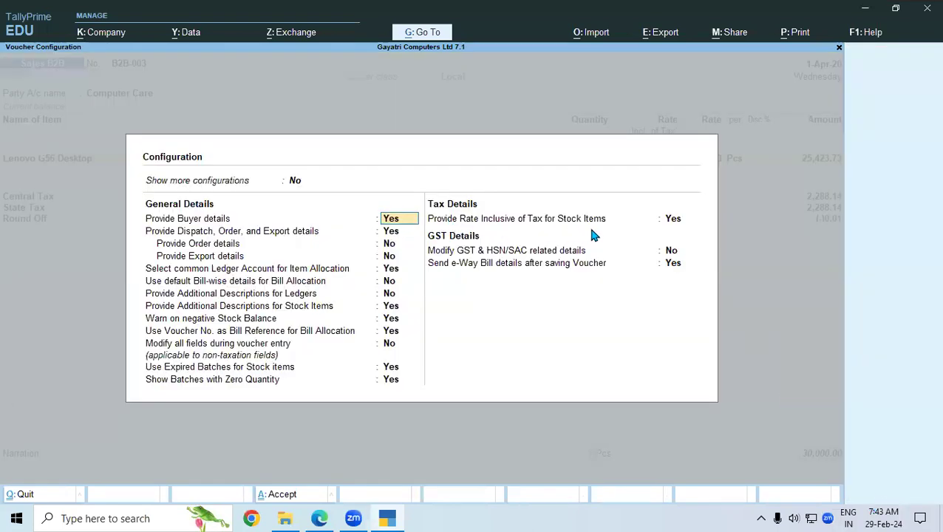
left_click(674, 220)
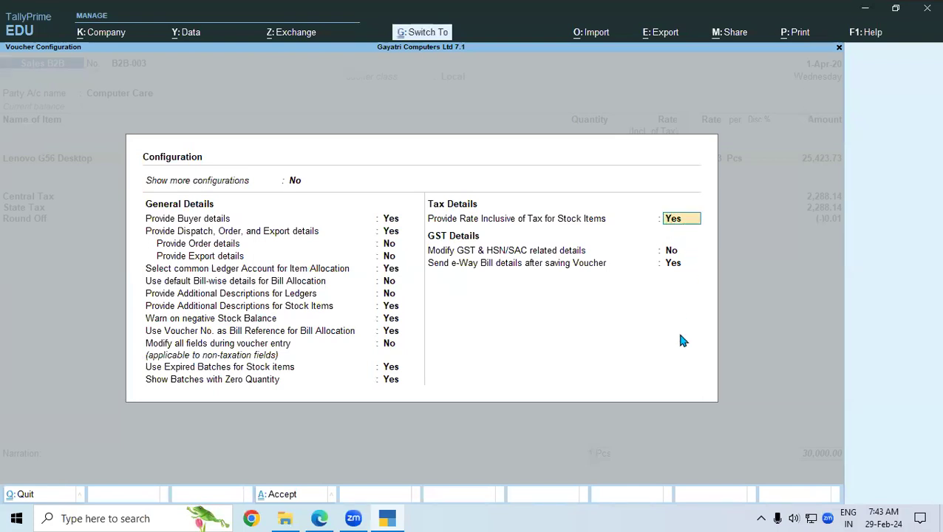
key("Return")
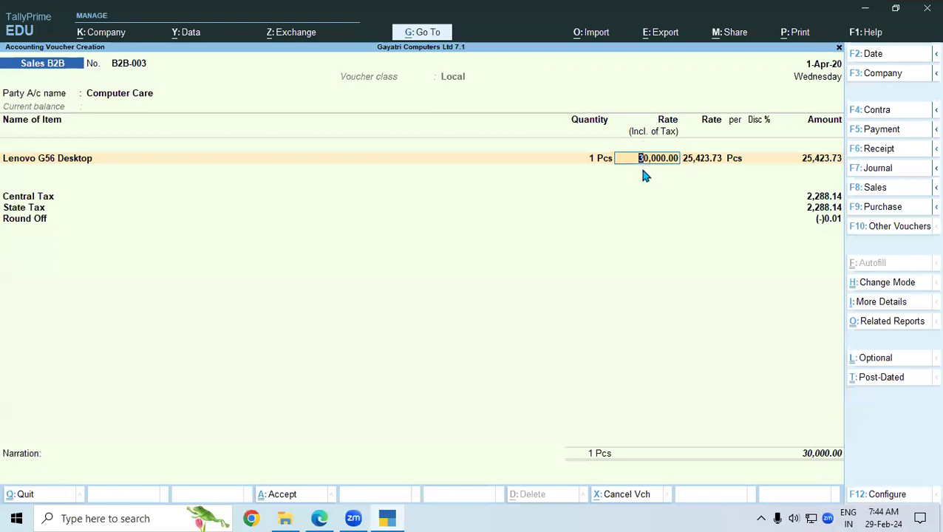
- Save the sales voucher and print its tax invoice after examining an enlarged preview down to the signature area
left_click(288, 501)
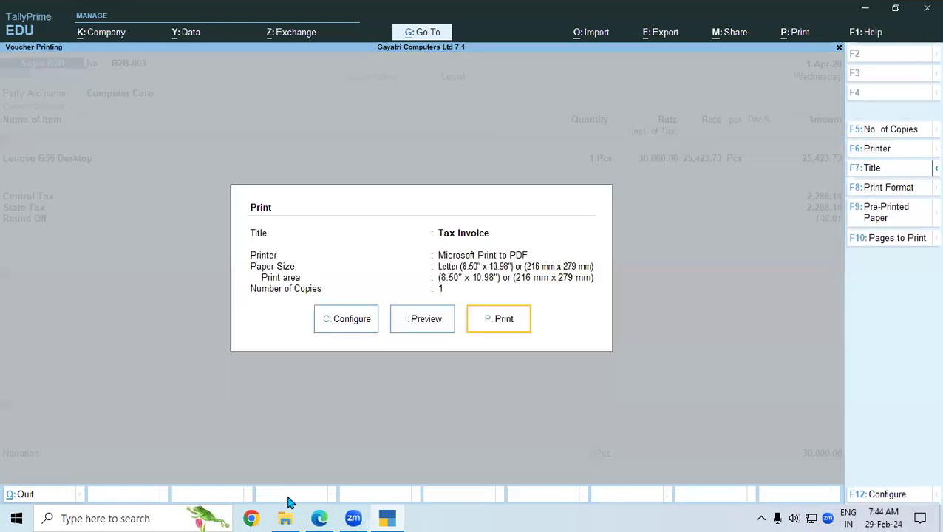
left_click(435, 320)
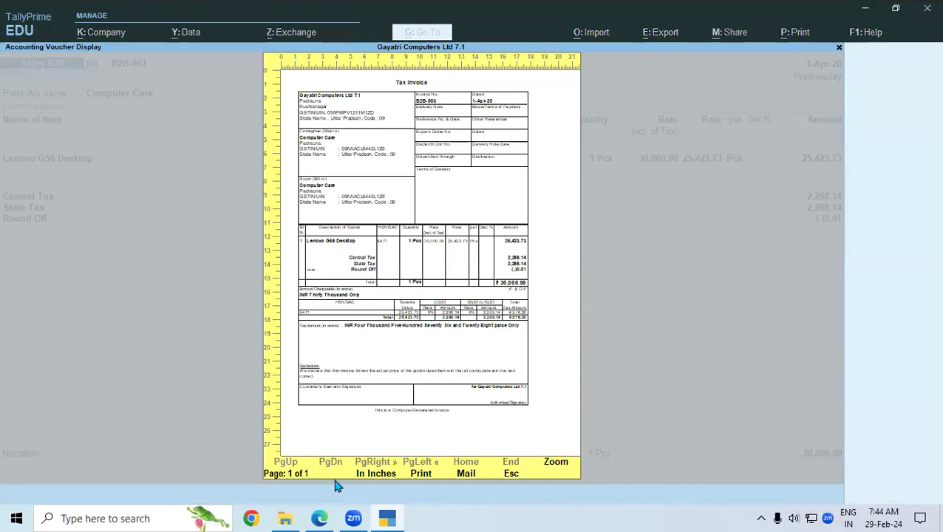
left_click(558, 467)
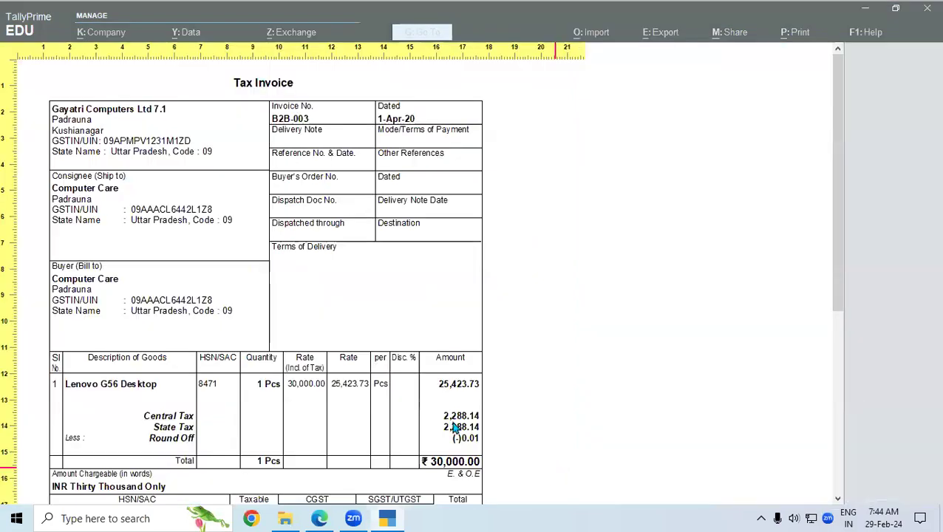
left_click_drag(828, 261, 823, 451)
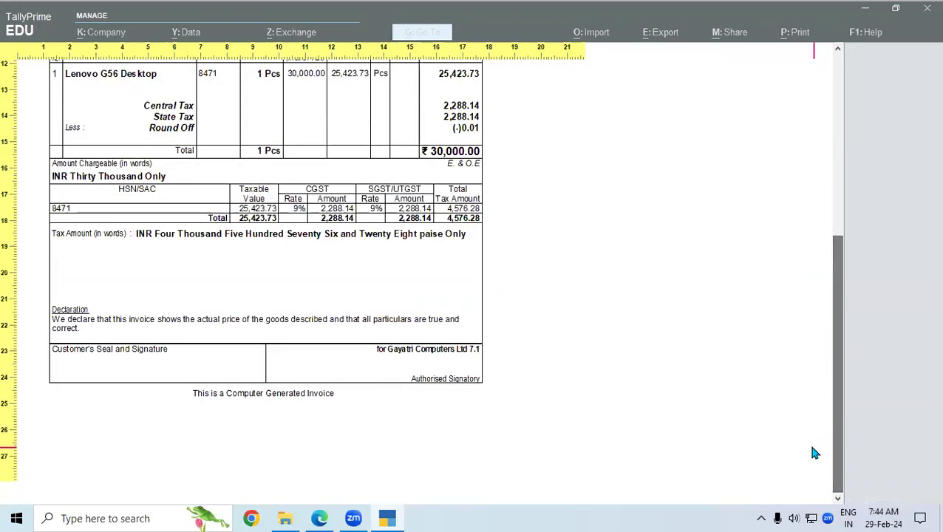
left_click(804, 444)
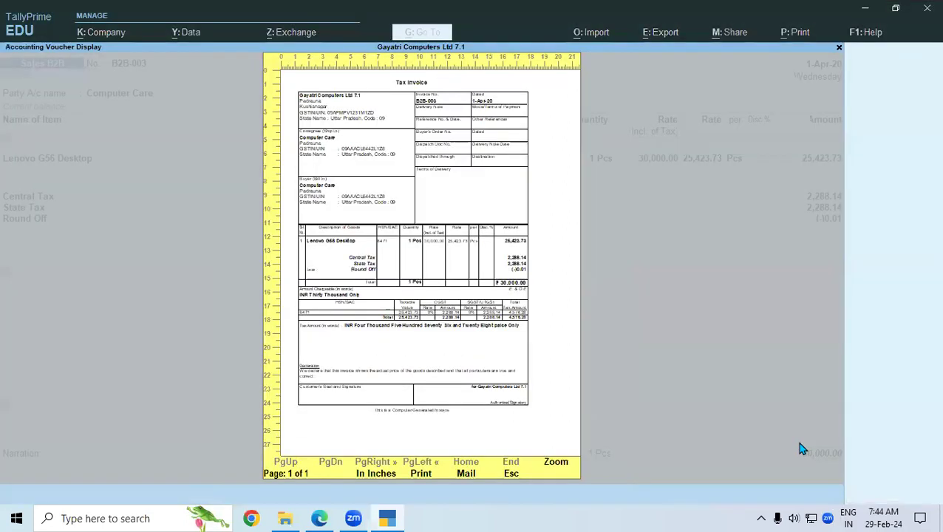
left_click(421, 474)
key("p")
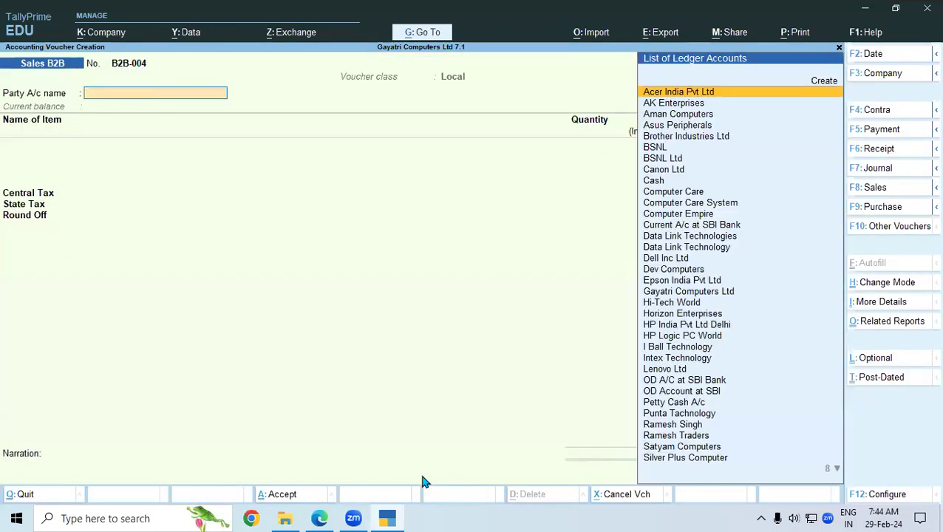
- Switch to the PDF notes in Edge and underline the Sale Of Assets heading on page 65
left_click(321, 518)
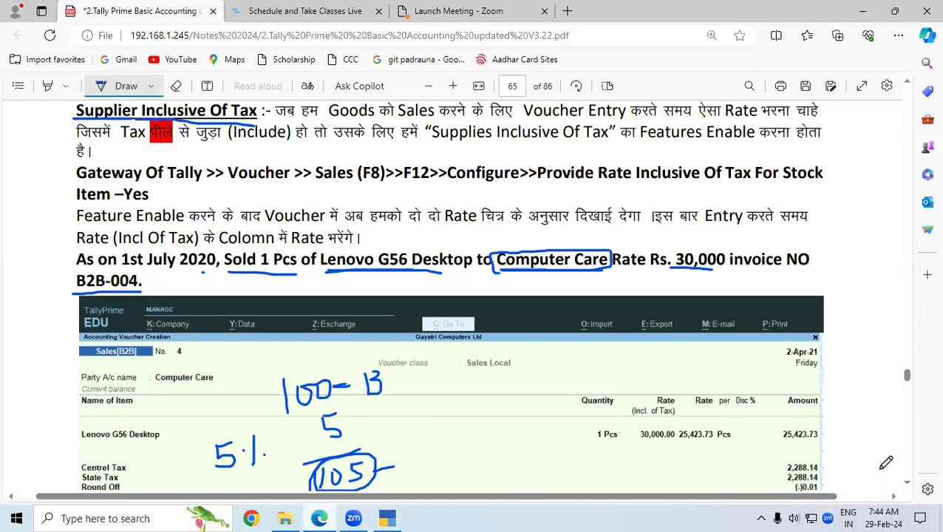
left_click(907, 483)
scroll(907, 486, "down", 5)
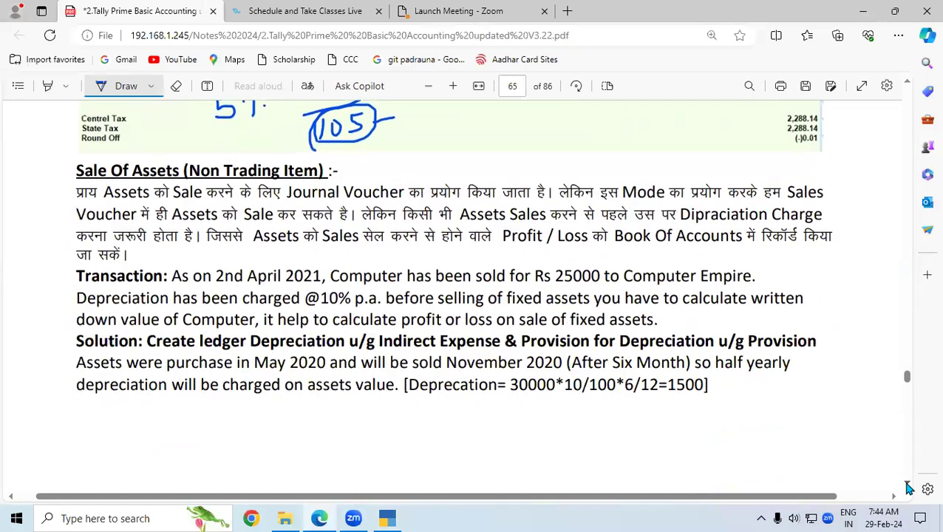
left_click(880, 13)
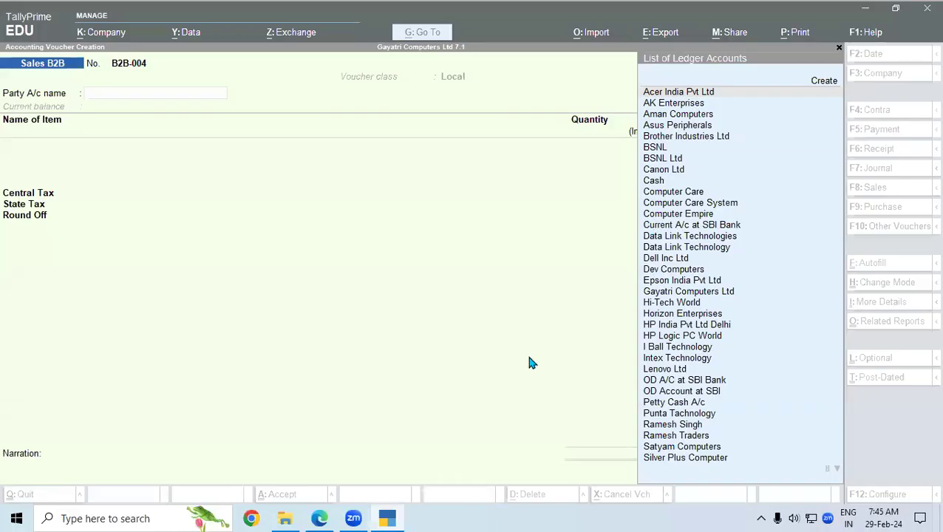
left_click(322, 519)
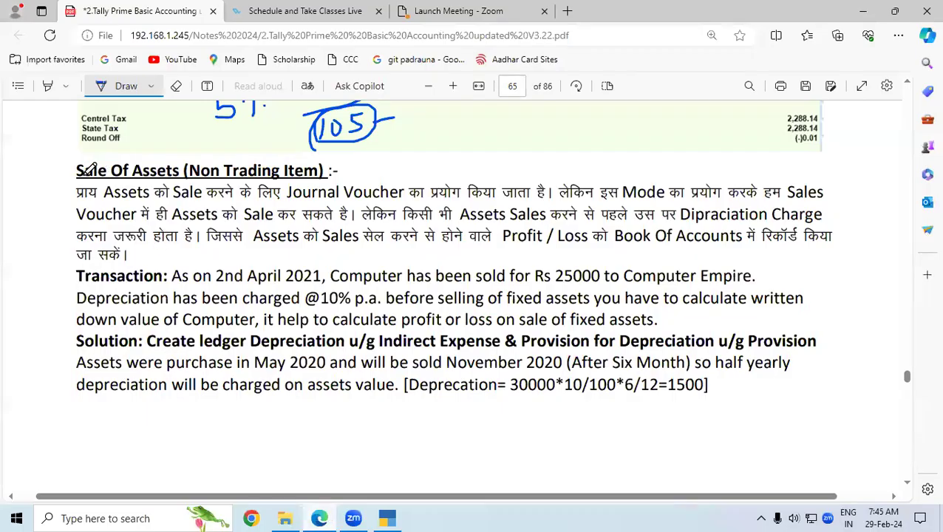
left_click_drag(82, 175, 183, 175)
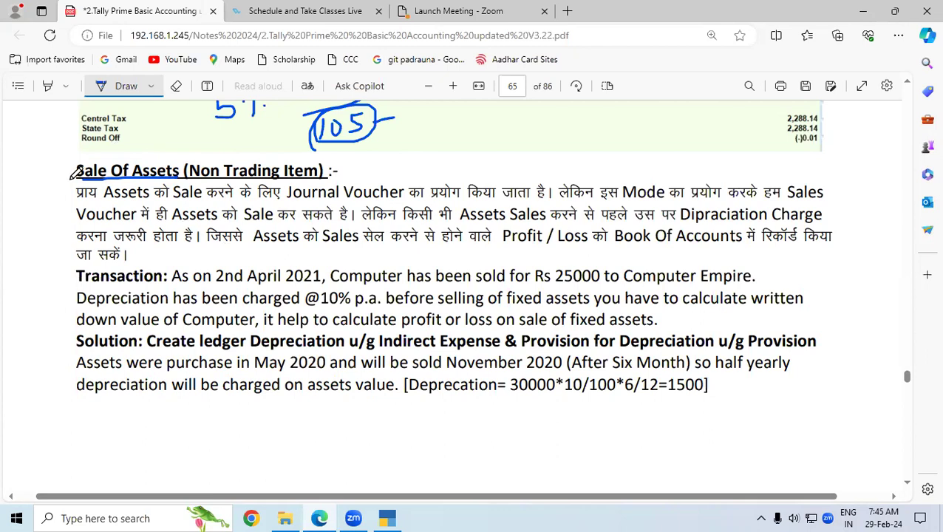
left_click_drag(75, 178, 85, 177)
left_click_drag(291, 201, 310, 197)
left_click_drag(204, 222, 234, 223)
mouse_move(545, 286)
left_mouse_down()
mouse_move(608, 286)
mouse_move(604, 257)
mouse_move(530, 255)
mouse_move(531, 281)
mouse_move(545, 293)
left_mouse_up()
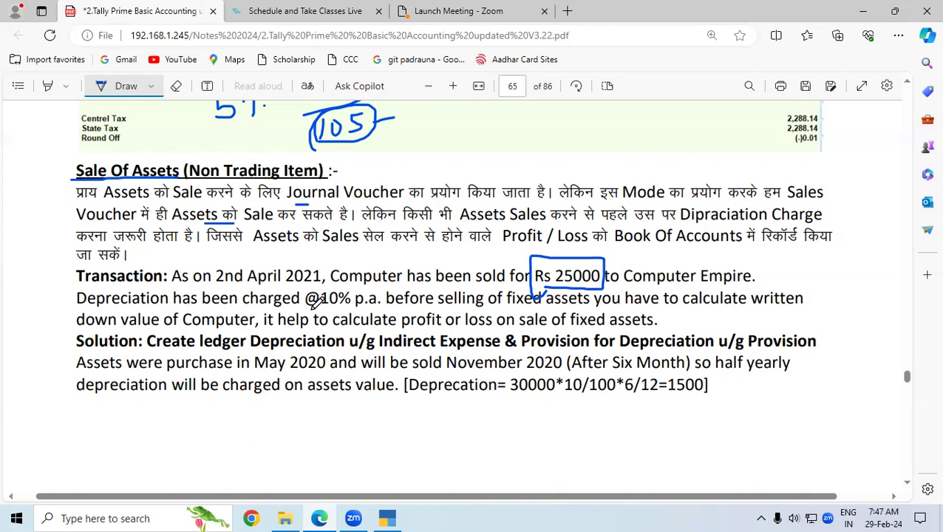
left_click_drag(304, 307, 350, 307)
left_click_drag(525, 332, 658, 332)
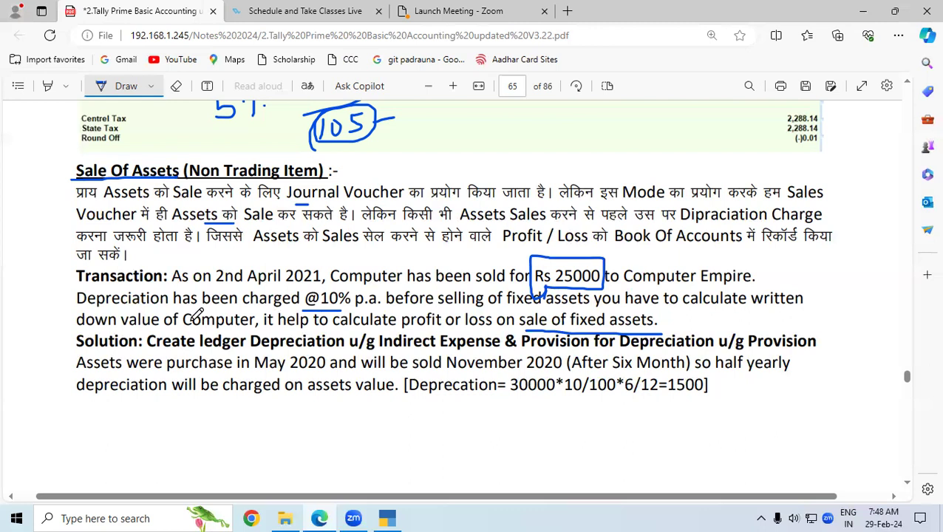
- Mark the depreciation rate again and underline the Depreciation and Provision for Depreciation ledger names with their groups in the Solution line
left_click_drag(150, 313, 170, 307)
left_click_drag(327, 307, 338, 309)
left_click_drag(323, 311, 303, 311)
left_click_drag(249, 352, 650, 351)
left_click_drag(750, 352, 778, 352)
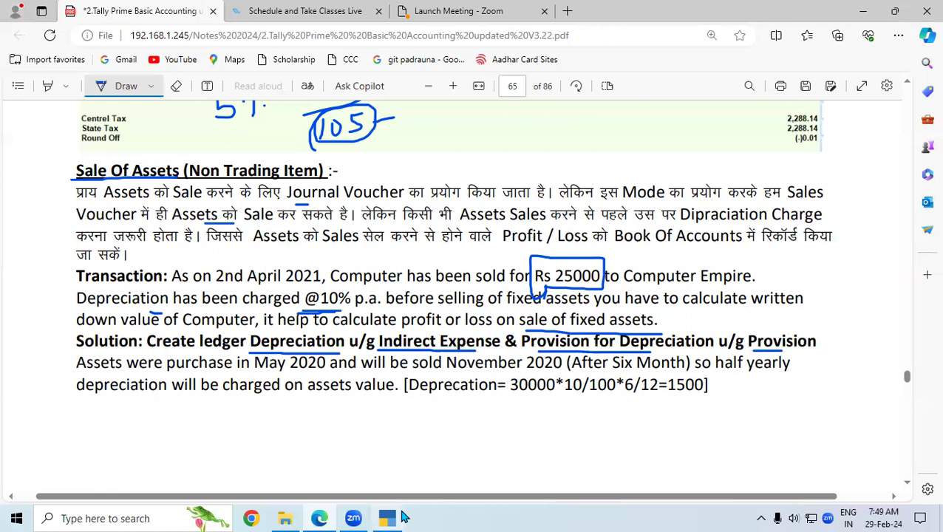
- Turn off drawing in the PDF, copy the word Depreciation from the Solution line, and switch to TallyPrime
left_click(123, 87)
left_click_drag(250, 341, 344, 340)
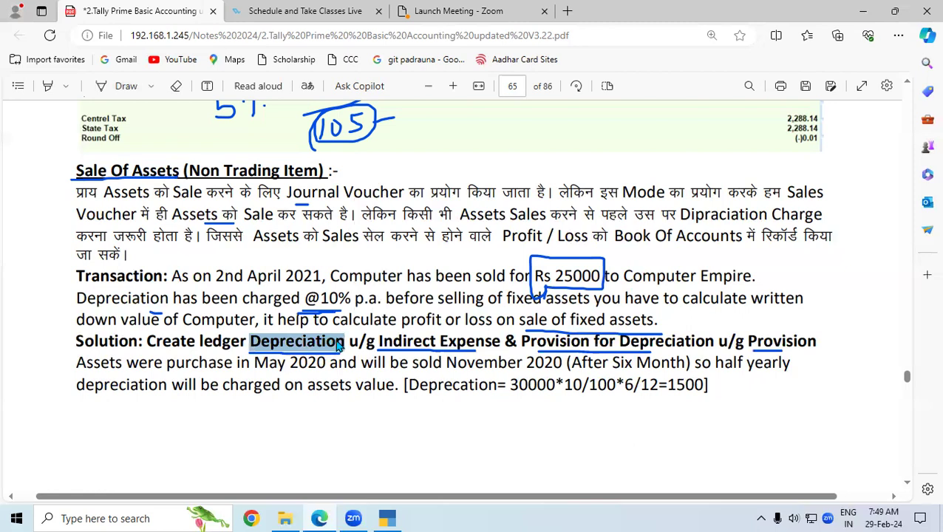
right_click(340, 341)
left_click(380, 142)
left_click(387, 518)
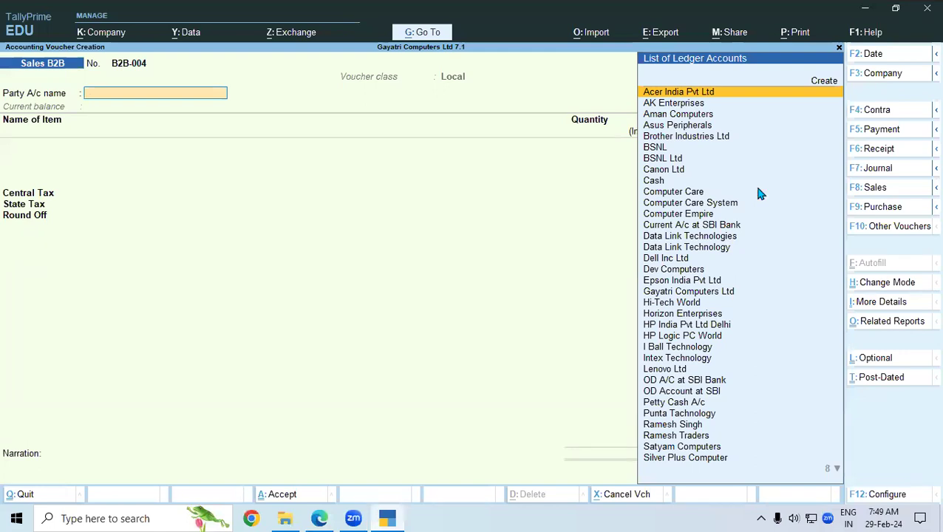
- Leave the blank sales voucher and open a new ledger creation form from the Gateway of Tally
key("Escape")
key("Up")
key("Up")
key("Up")
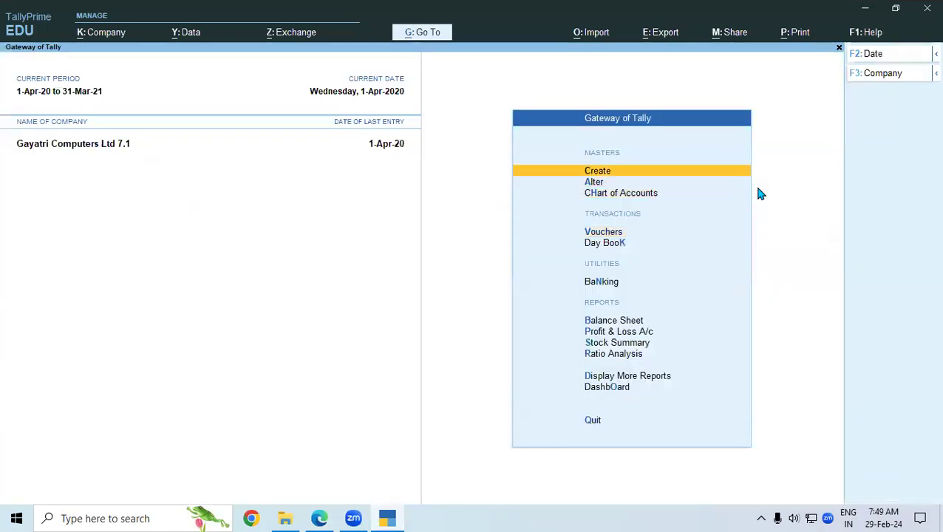
key("Return")
key("Down")
key("Down")
key("Return")
key("Escape")
key("Up")
key("Return")
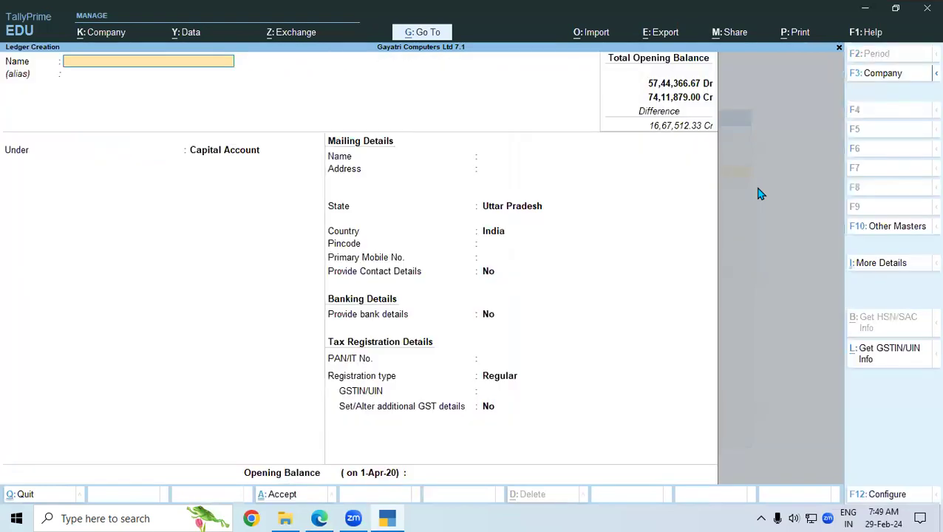
- Name the new ledger Depreciation and place it under the Indirect Expenses group
type("Depreciation")
key("Return")
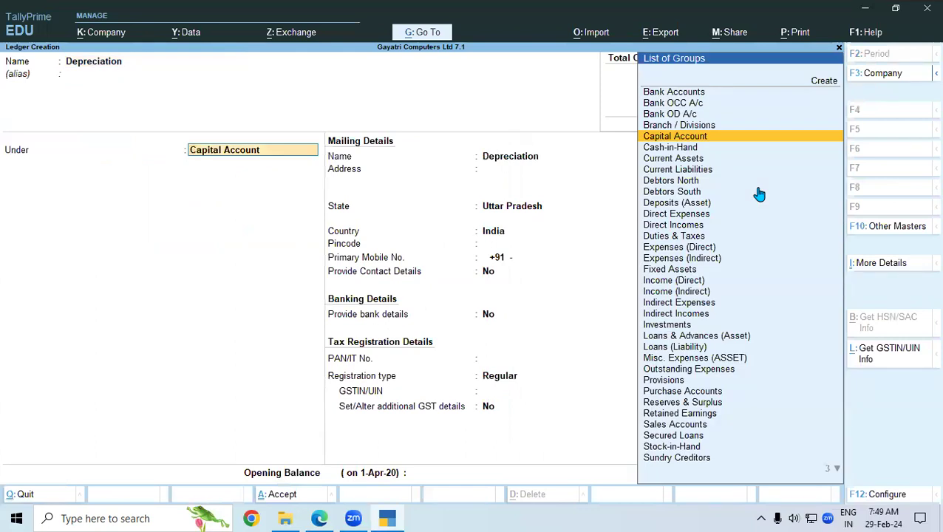
type("IN")
key("Down")
key("Down")
key("Down")
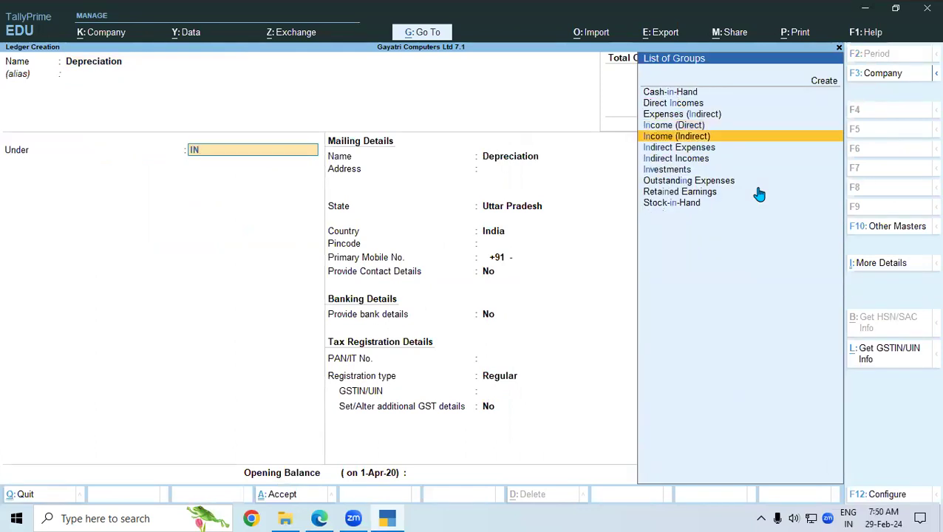
key("Return")
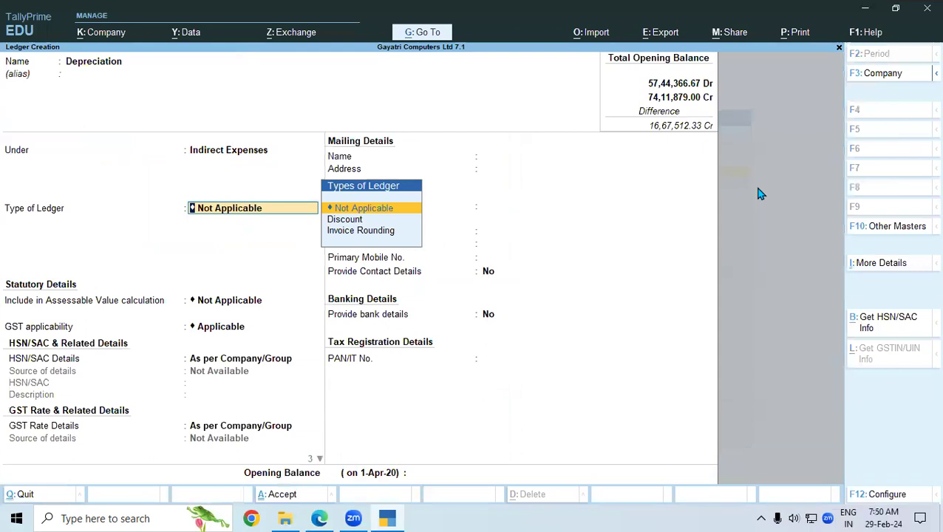
- Keep the ledger type Not Applicable, set GST applicability to Not Applicable, and save the Depreciation ledger
key("Return")
key("Return")
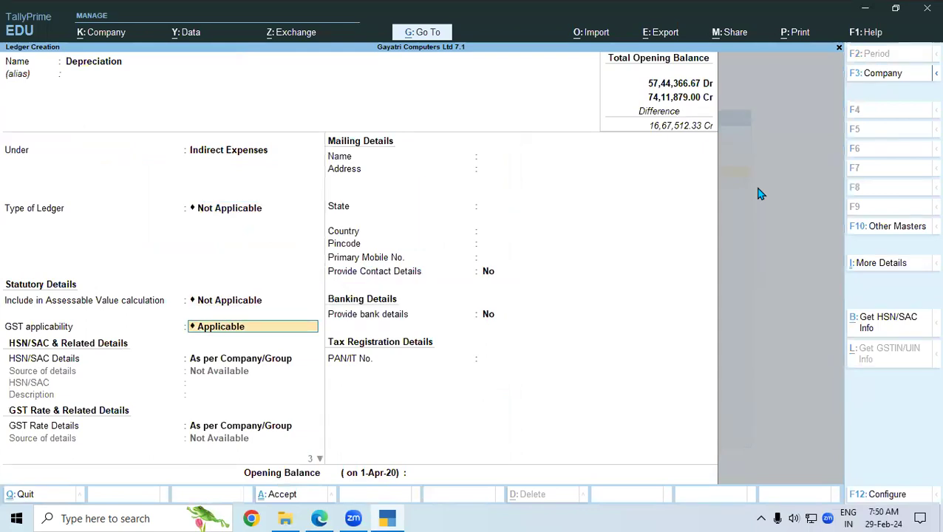
key("Down")
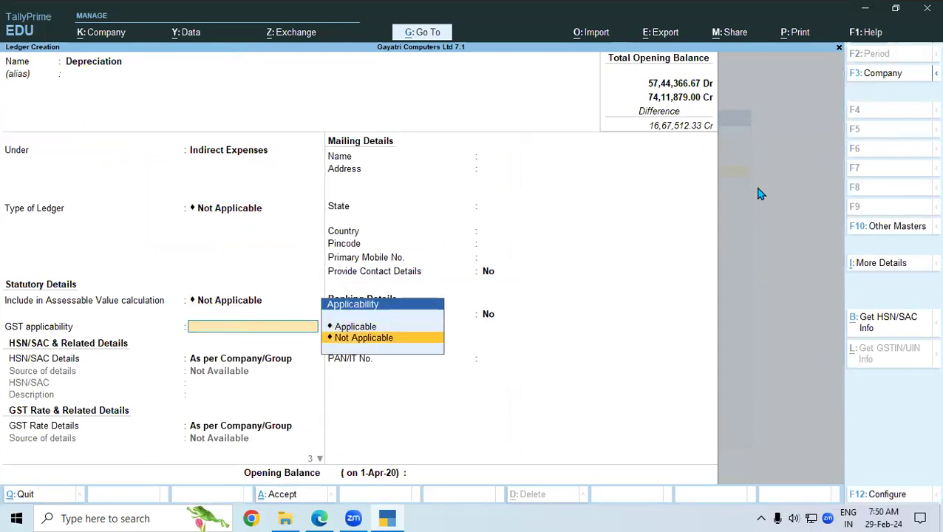
key("Return")
key("Return")
key("Return")
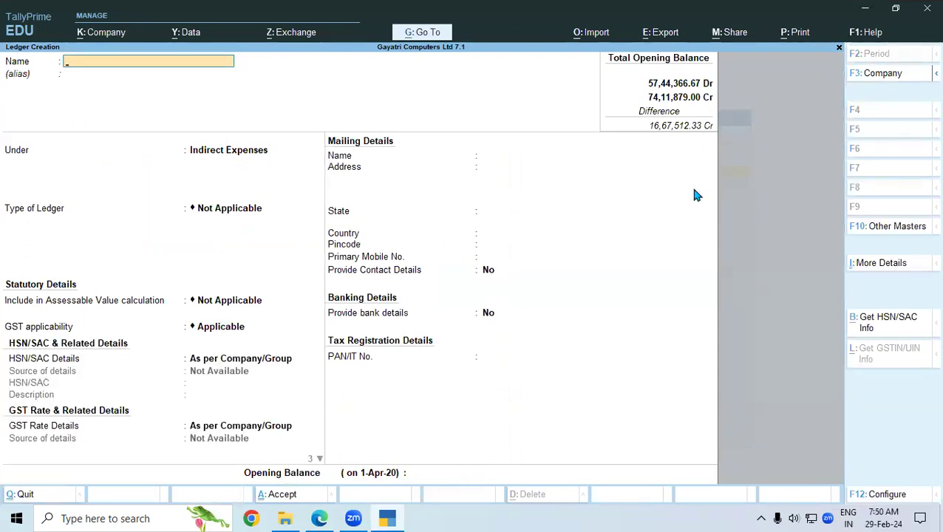
- Copy the ledger name Provision for Depreciation from the PDF notes in Edge, and return to TallyPrime
left_click(320, 519)
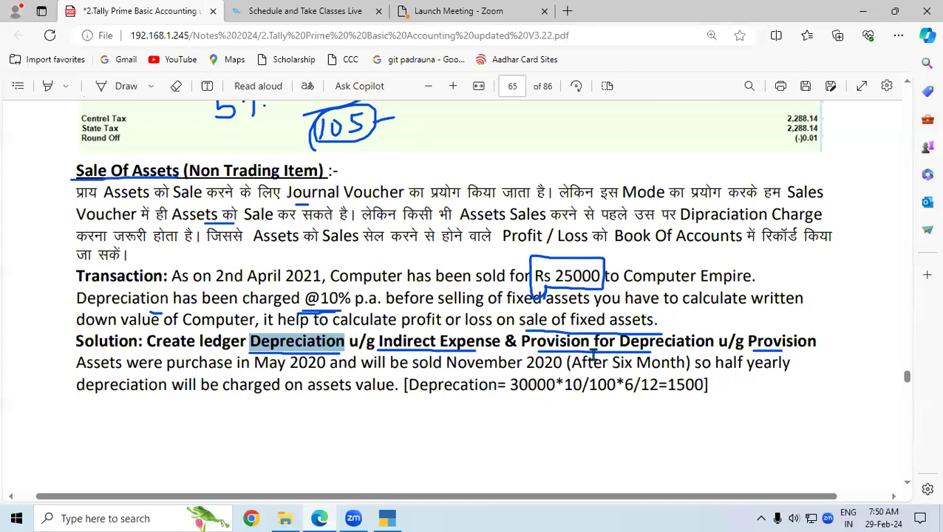
left_click_drag(520, 341, 714, 353)
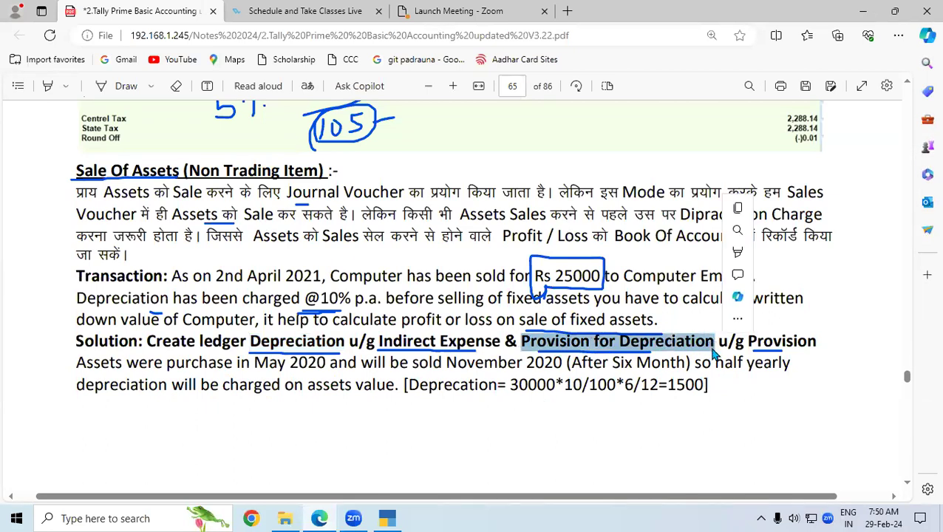
key("ctrl+c")
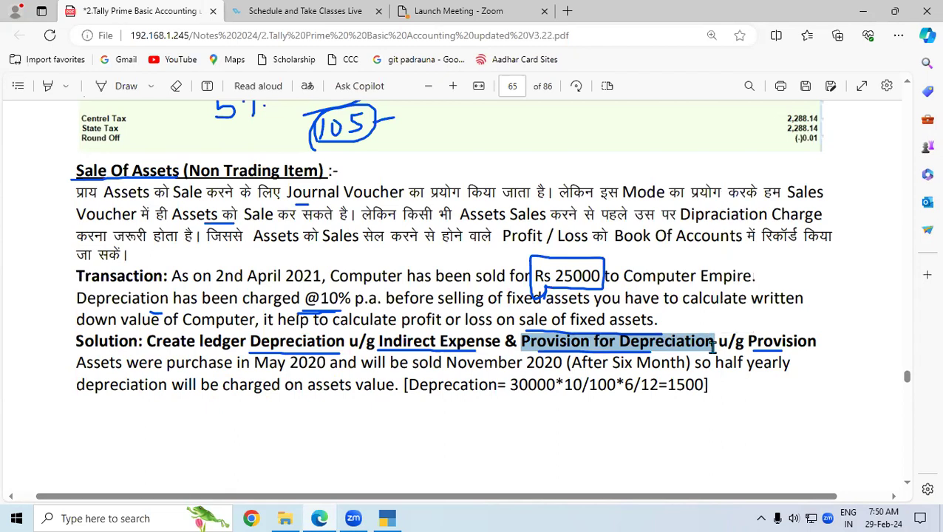
left_click(394, 515)
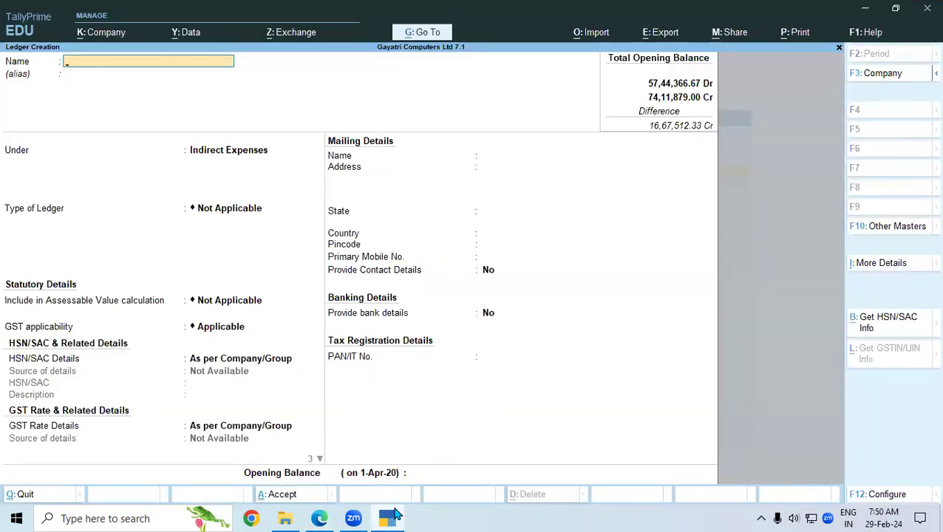
- Name the new ledger Provision for Depreciation using the copied text and place it under the Provisions group
key("ctrl")
key("ctrl+v")
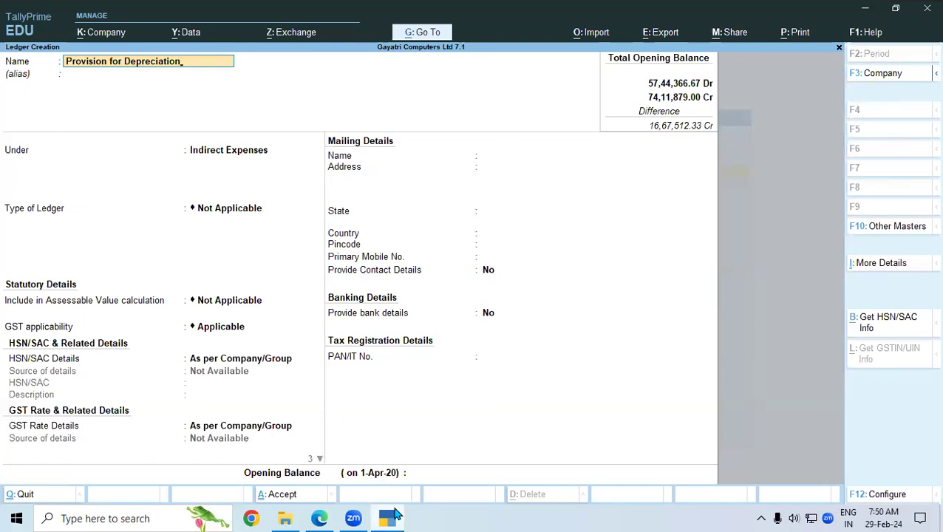
key("Return")
key("Return")
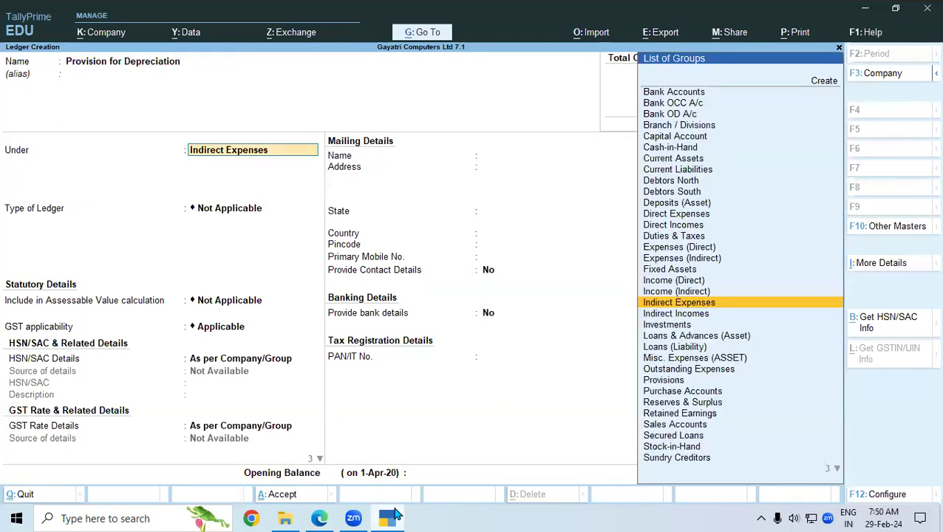
type("SU")
key("BackSpace")
key("BackSpace")
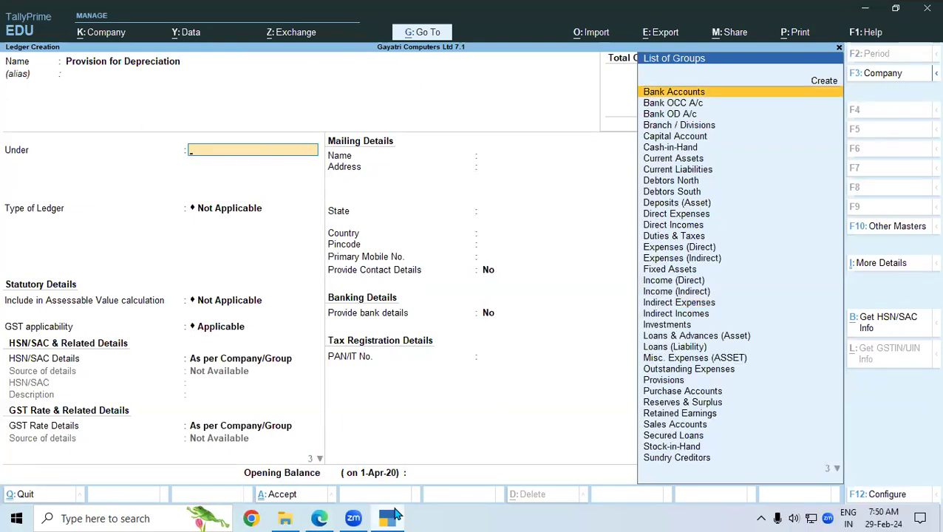
type("PR")
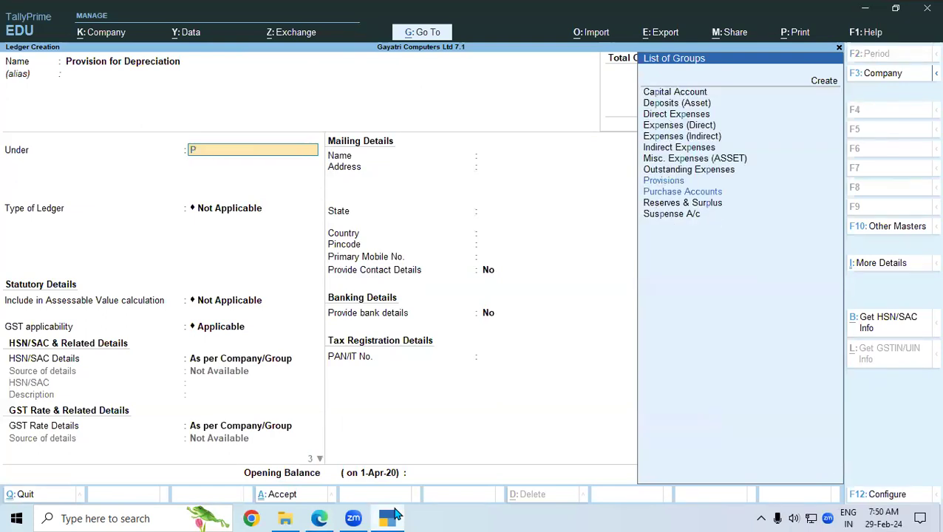
key("Return")
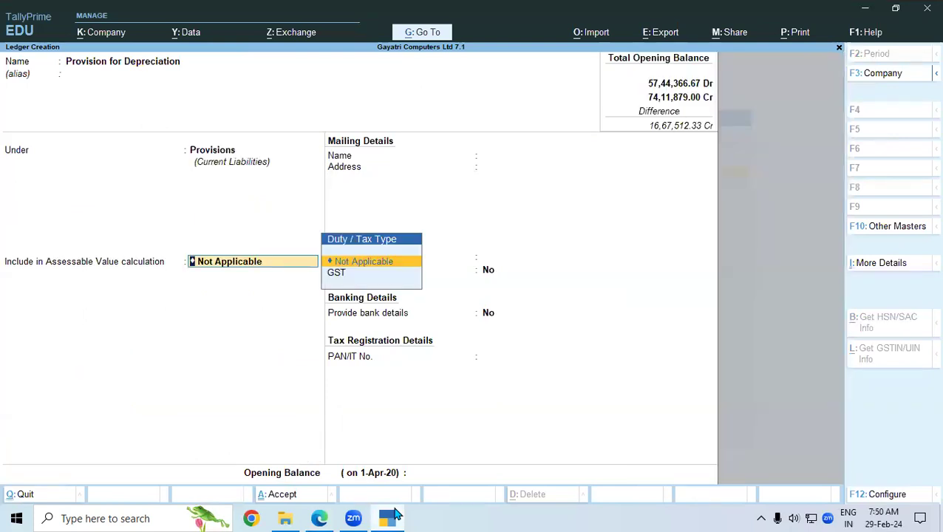
- Keep assessable value calculation Not Applicable, leave the opening balance blank, and save the Provision for Depreciation ledger
key("Return")
key("Return")
key("Return")
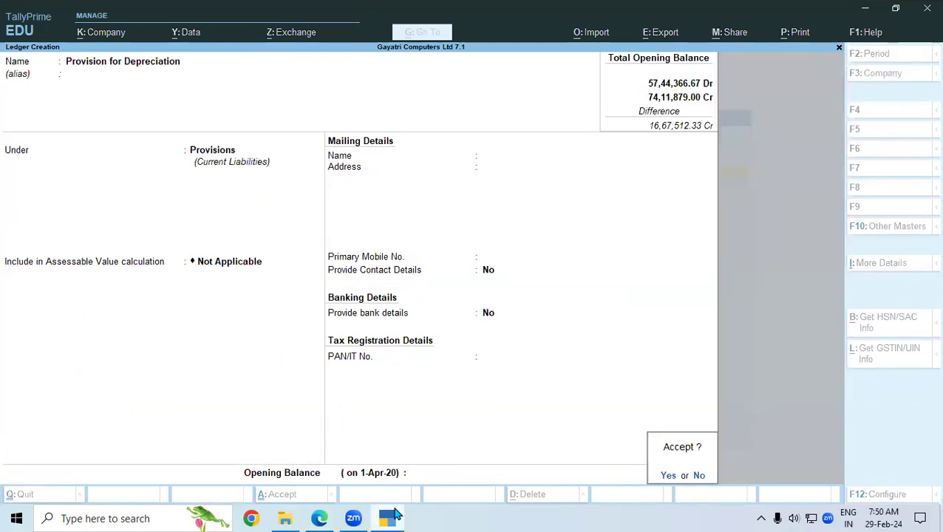
key("Return")
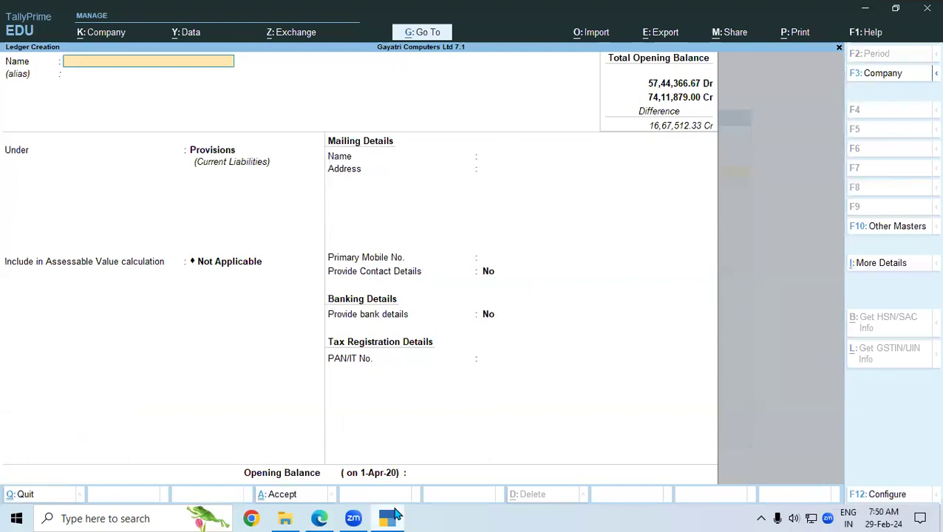
- Copy the ledger name Loss on Sales of Assets from the PDF notes in Edge into the new TallyPrime ledger's name
left_click(394, 514)
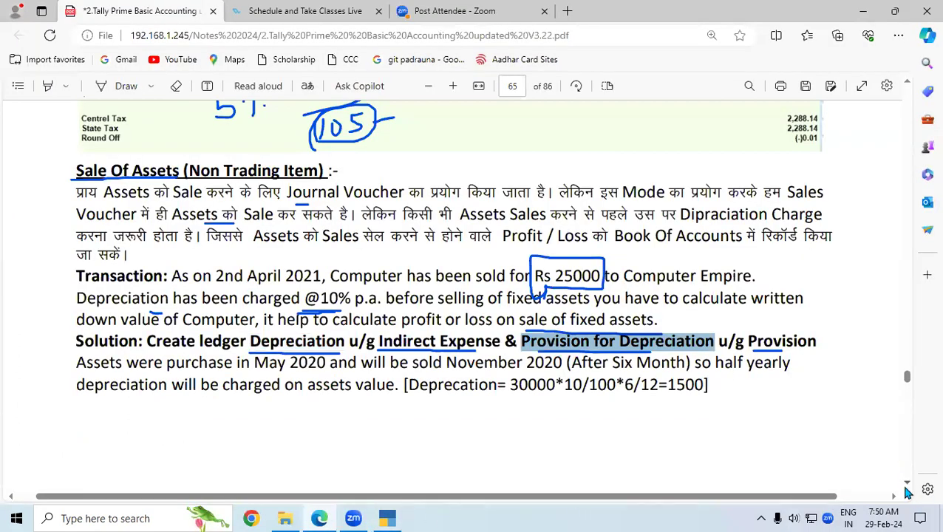
scroll(906, 488, "down", 3)
scroll(908, 491, "down", 9)
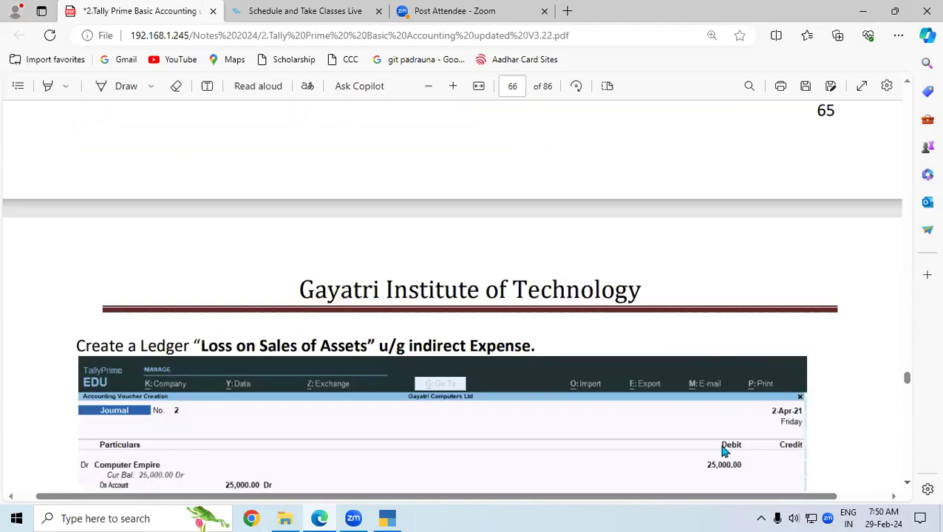
left_click_drag(200, 344, 367, 346)
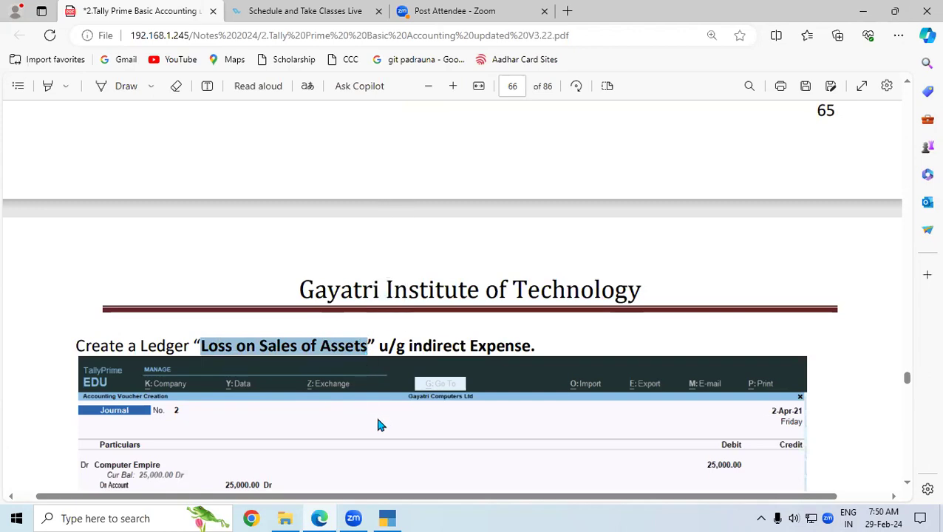
left_click(388, 518)
key("ctrl+alt+v")
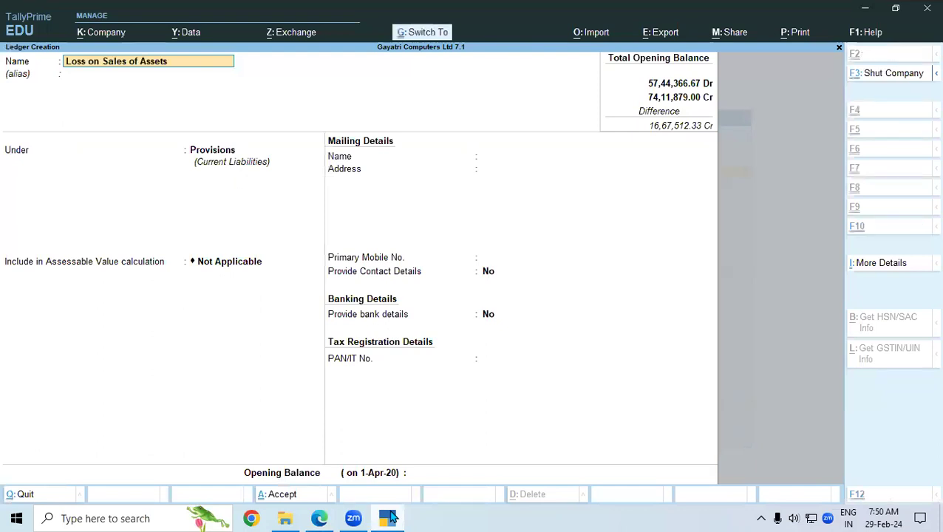
- Place the Loss on Sales of Assets ledger under the Indirect Expenses group
key("Return")
key("Return")
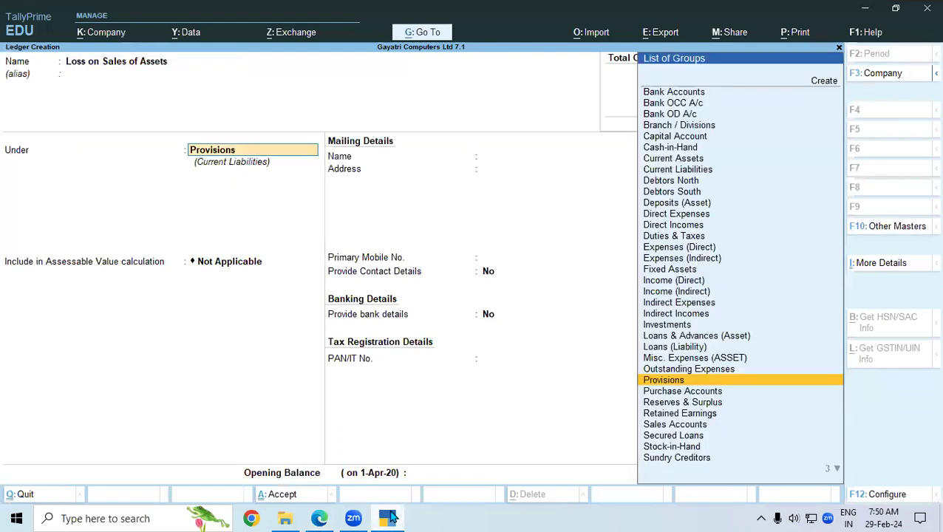
type("IN")
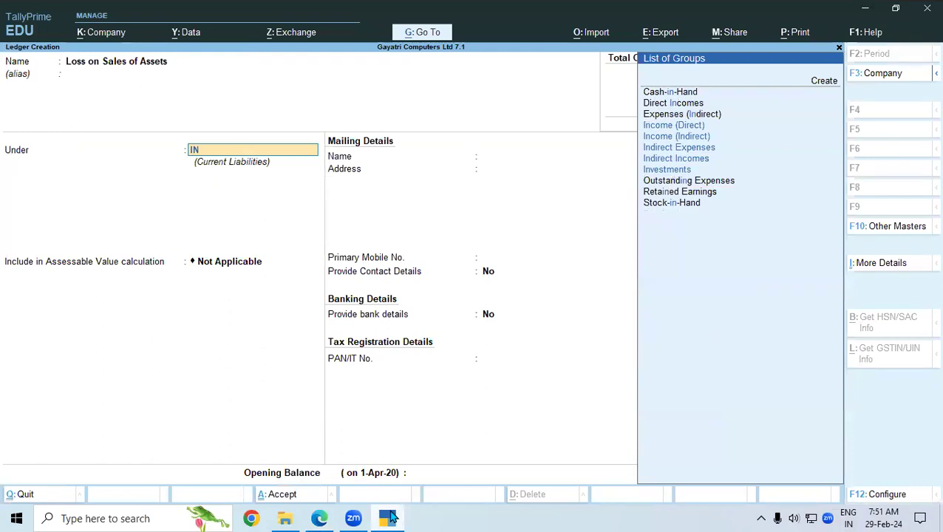
key("Down")
key("Down")
key("Down")
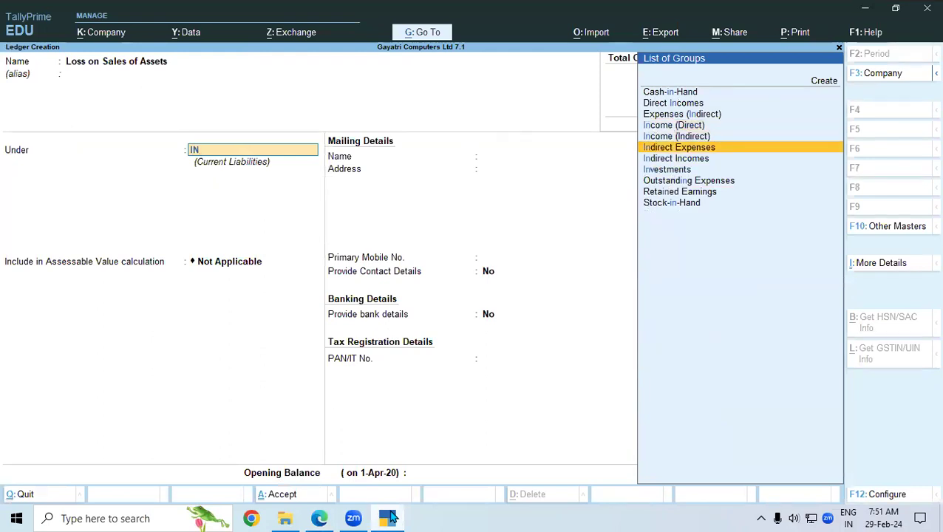
key("Return")
- Set GST applicability to Not Applicable, leave the opening balance blank, and save the Loss on Sales of Assets ledger
key("Return")
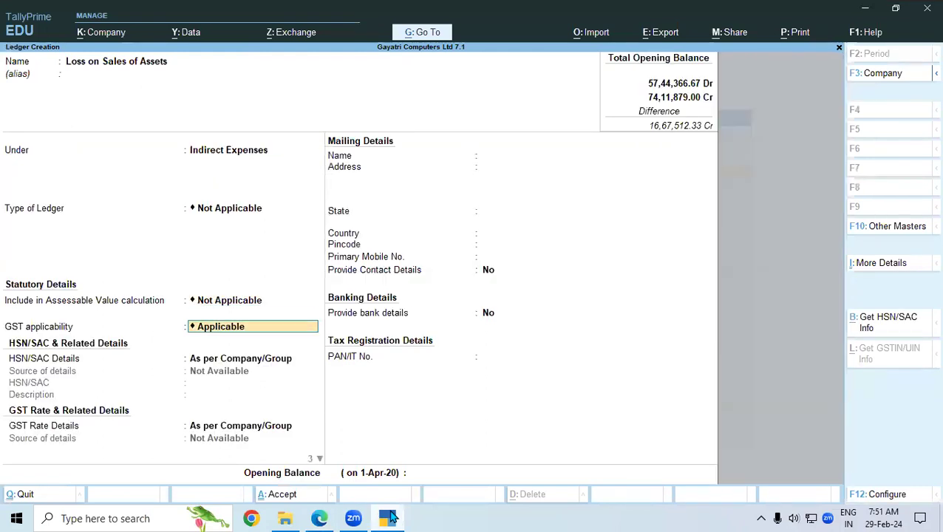
key("Down")
key("Return")
key("Return")
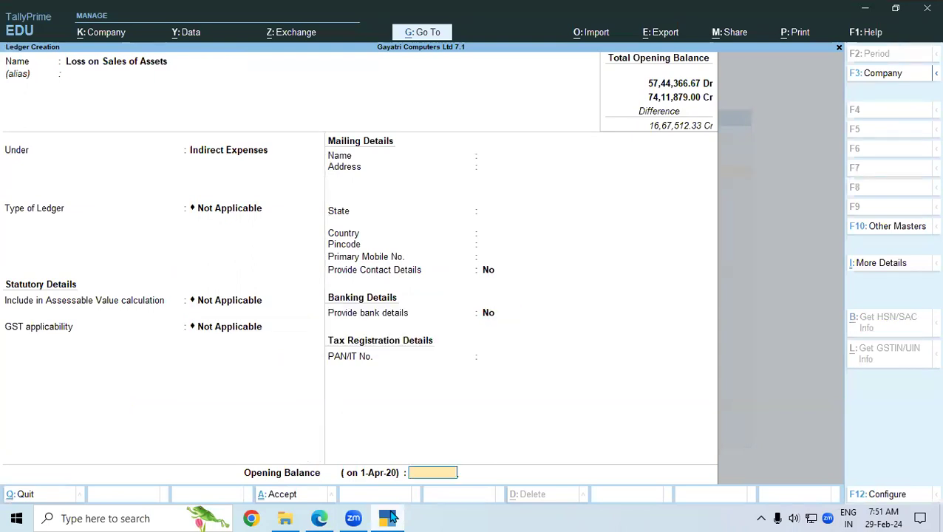
key("Return")
key("Return")
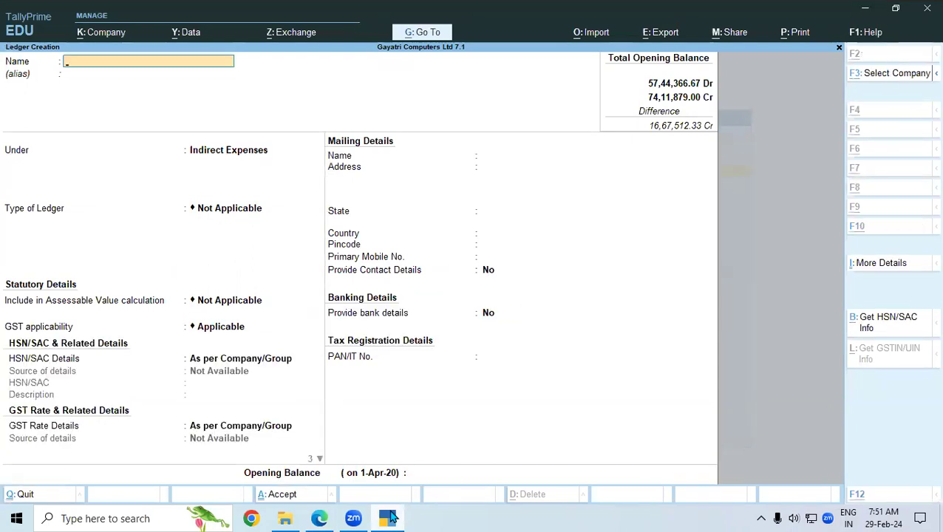
- Switch to the PDF notes in Edge and underline May 2020, the year of November 2020, and Six Month in ink
left_click(389, 519)
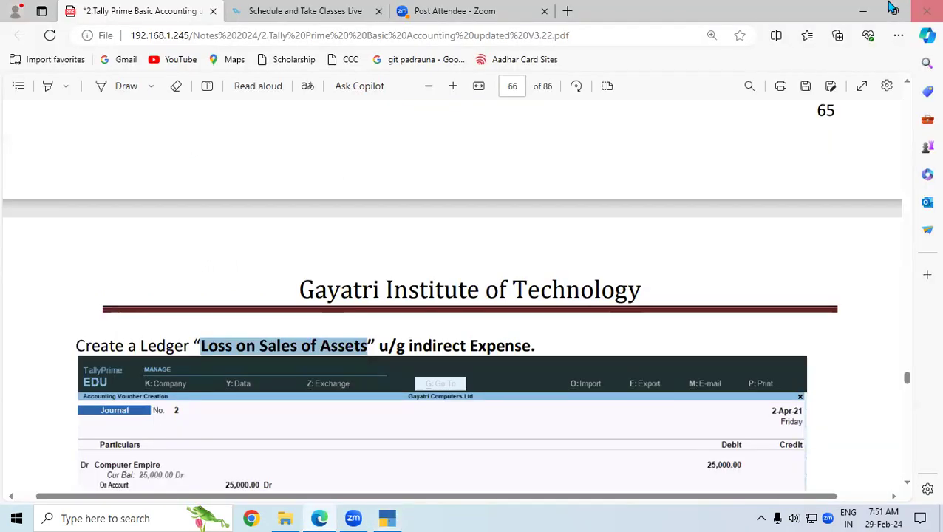
scroll(584, 223, "up", 5)
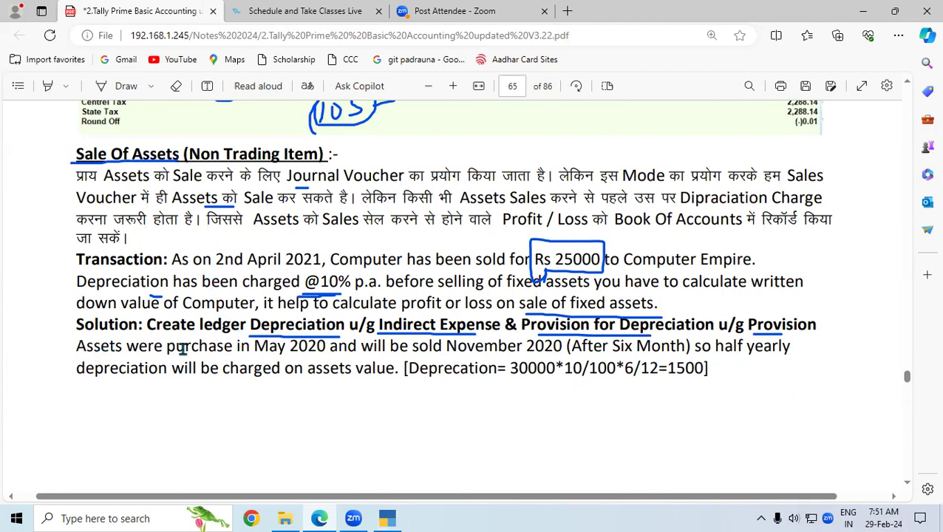
left_click(126, 86)
left_click_drag(253, 358, 324, 358)
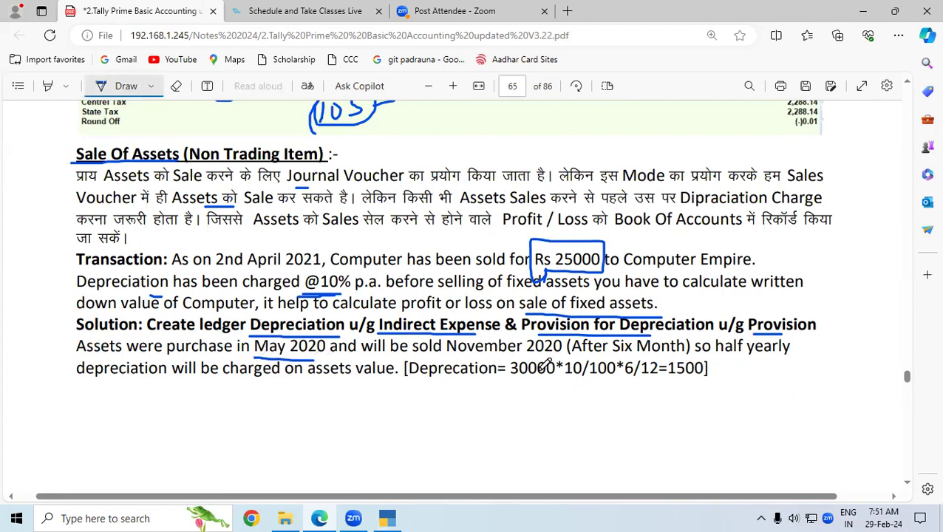
left_click_drag(539, 353, 564, 353)
left_click_drag(602, 361, 649, 364)
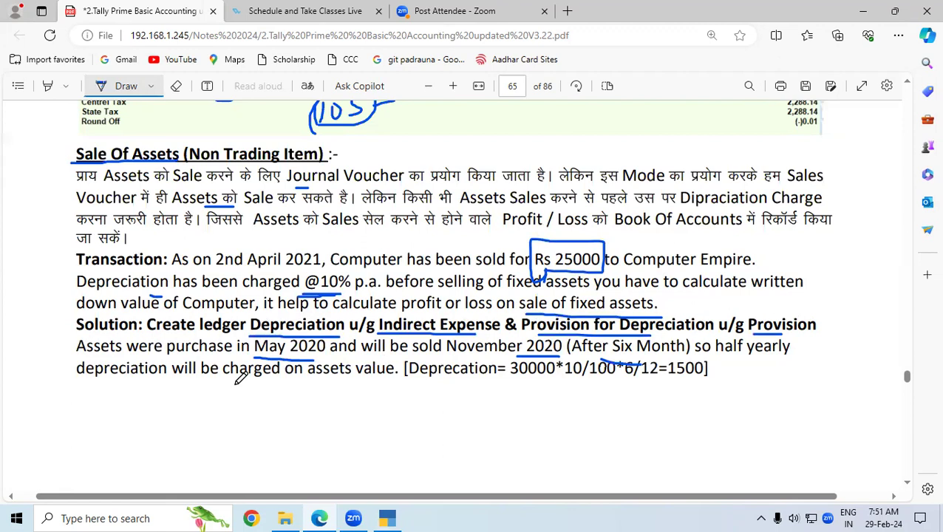
- Underline the 10% rate and the parts of the depreciation formula 30000*10/100*6/12=1500 in the notes
left_click_drag(301, 292, 339, 296)
left_click_drag(668, 377, 704, 377)
left_click_drag(497, 378, 613, 376)
left_click(569, 375)
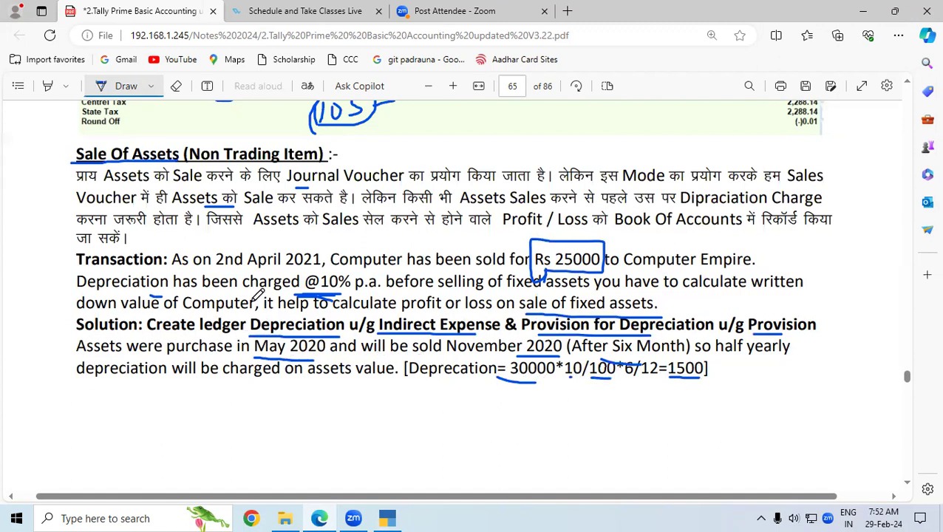
left_click_drag(298, 295, 331, 297)
left_click_drag(671, 377, 703, 378)
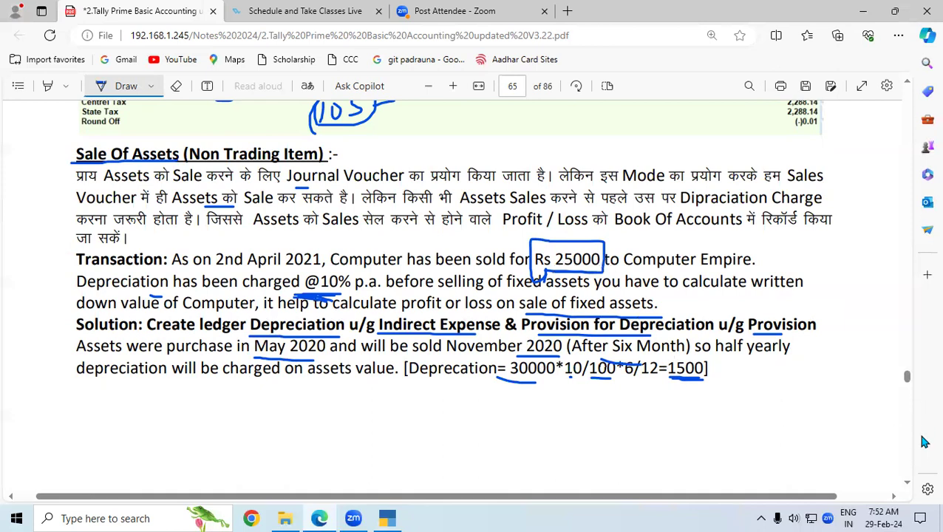
- Mark the Journal heading and the provision and Loss on Sales of Assets entries in the notes' sample journal voucher
scroll(907, 484, "down", 8)
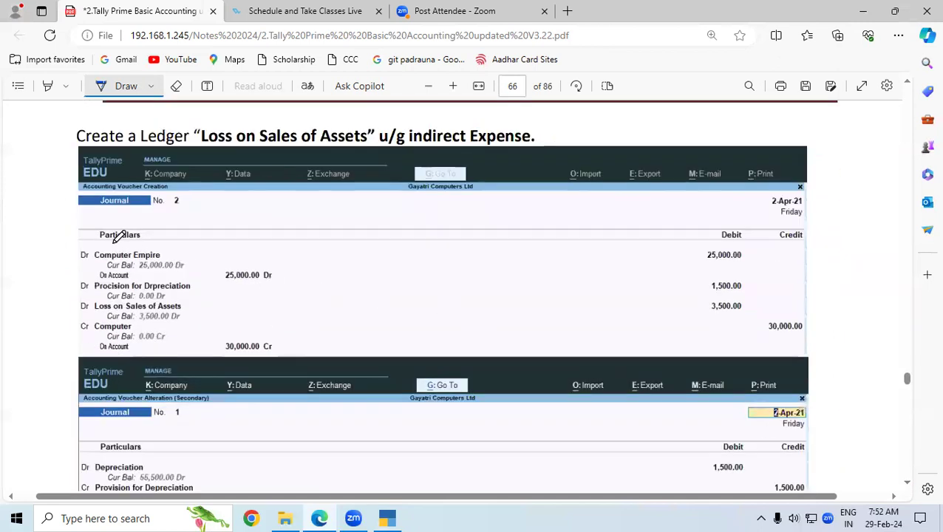
left_click_drag(96, 219, 130, 219)
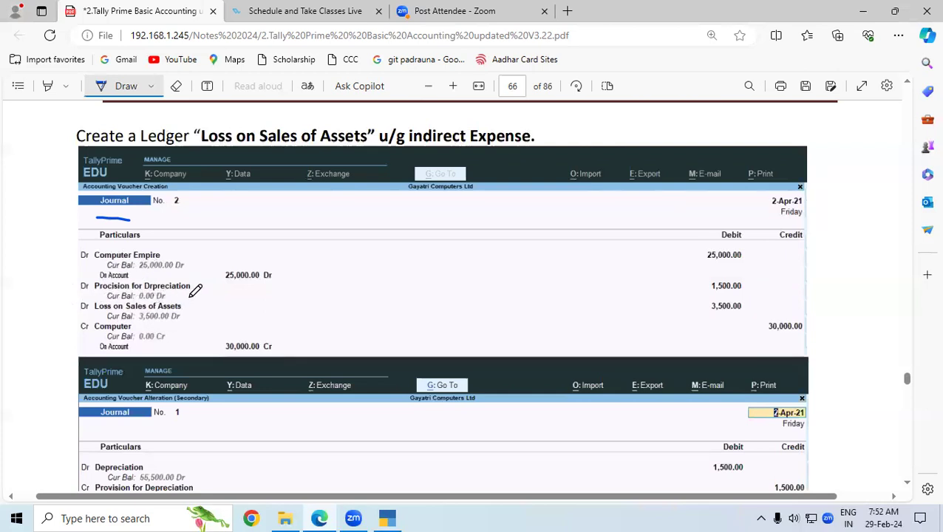
left_click_drag(189, 297, 197, 297)
left_click_drag(192, 312, 200, 312)
- Return to TallyPrime, leave the blank ledger creation form, and open the Balance Sheet from the Gateway of Tally
left_click(388, 518)
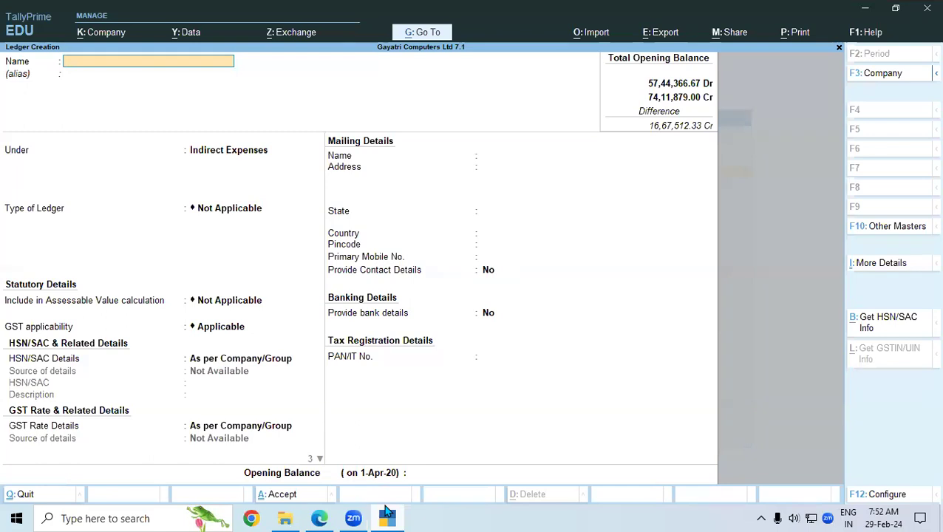
key("Escape")
key("Return")
key("Escape")
key("Down")
key("Down")
key("Down")
key("Down")
key("Down")
key("Down")
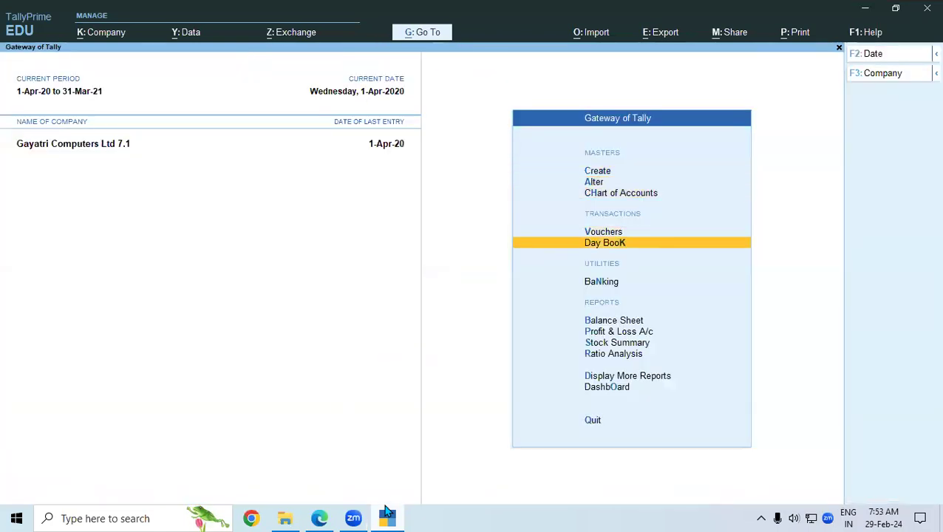
key("Return")
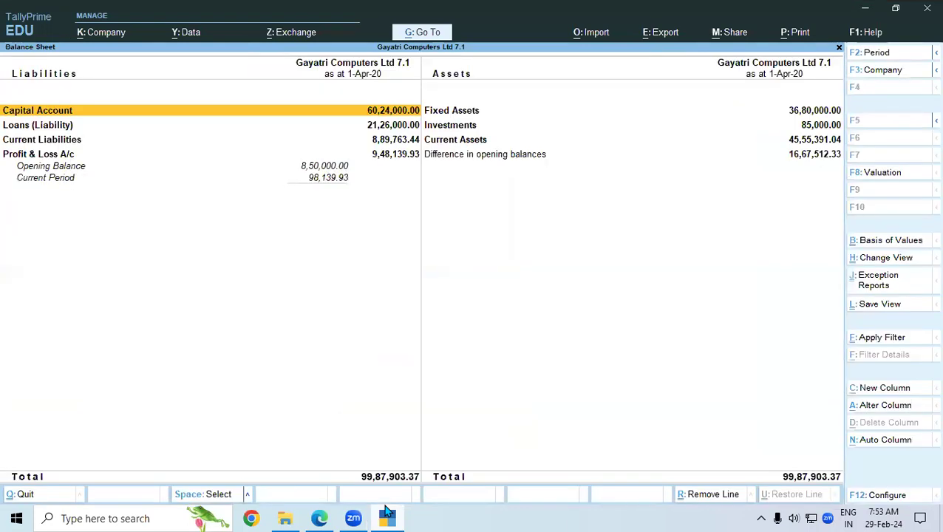
- Expand the Balance Sheet to its detailed view and select the Computer entry under Fixed Assets
key("alt")
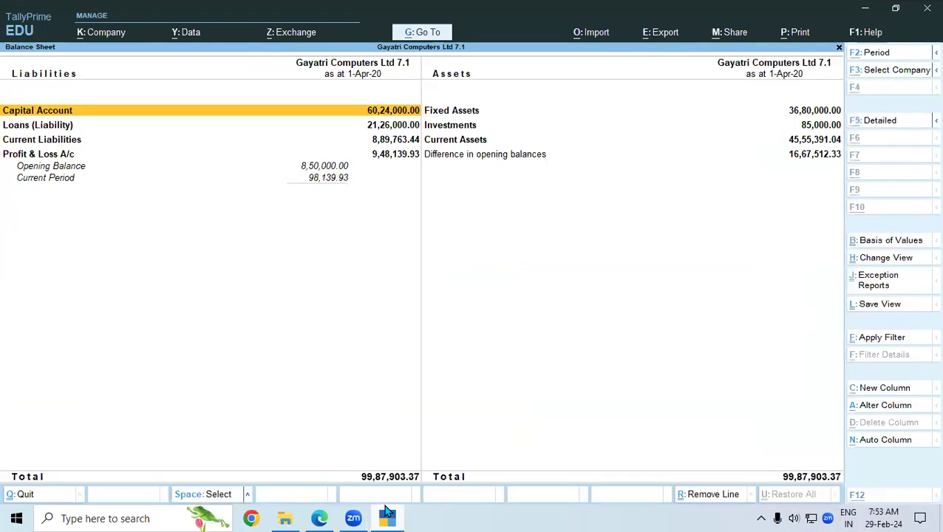
key("alt+F5")
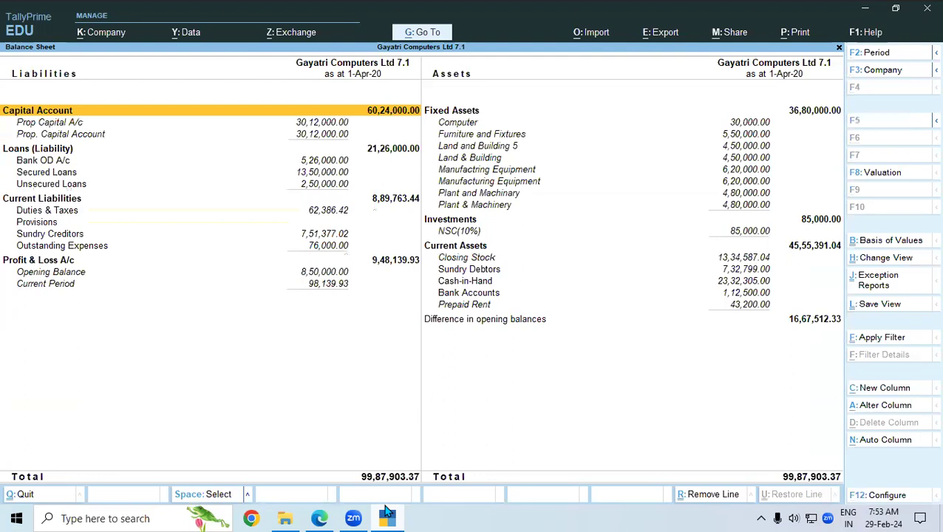
left_click(472, 129)
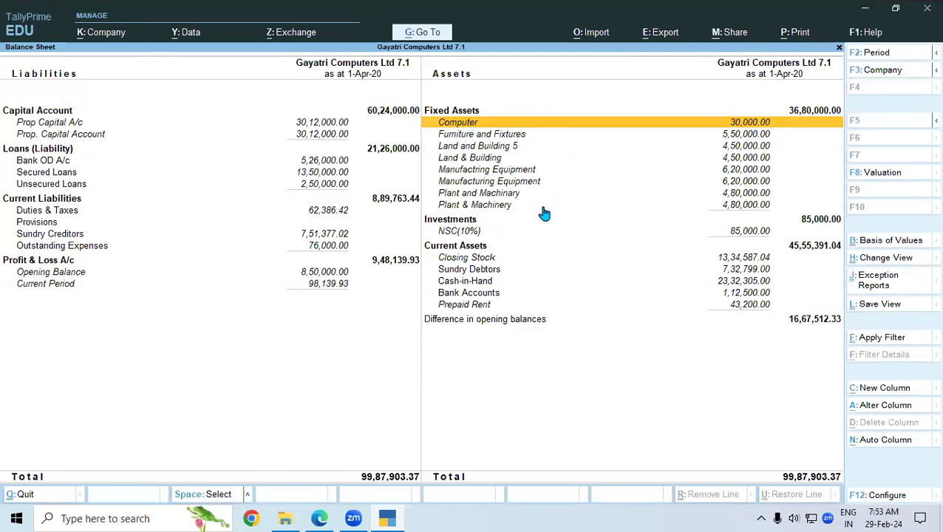
- Close the Balance Sheet and start a new Journal voucher from the Gateway of Tally
left_click(385, 518)
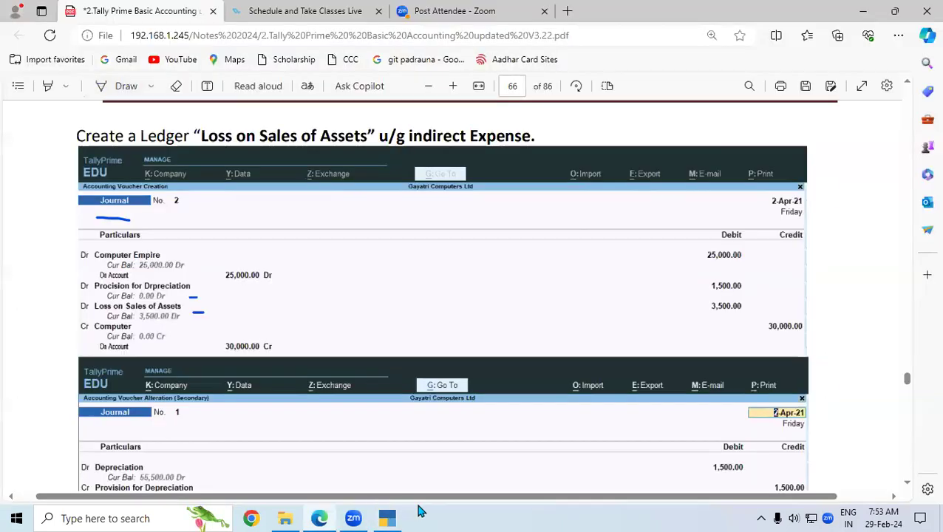
left_click(388, 518)
key("Escape")
key("Escape")
key("Escape")
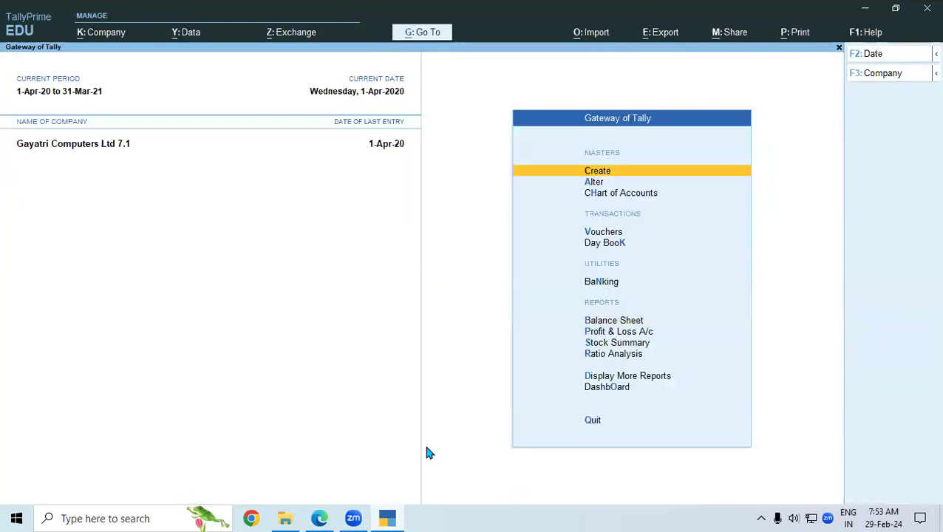
key("Down")
key("Down")
key("Down")
key("Return")
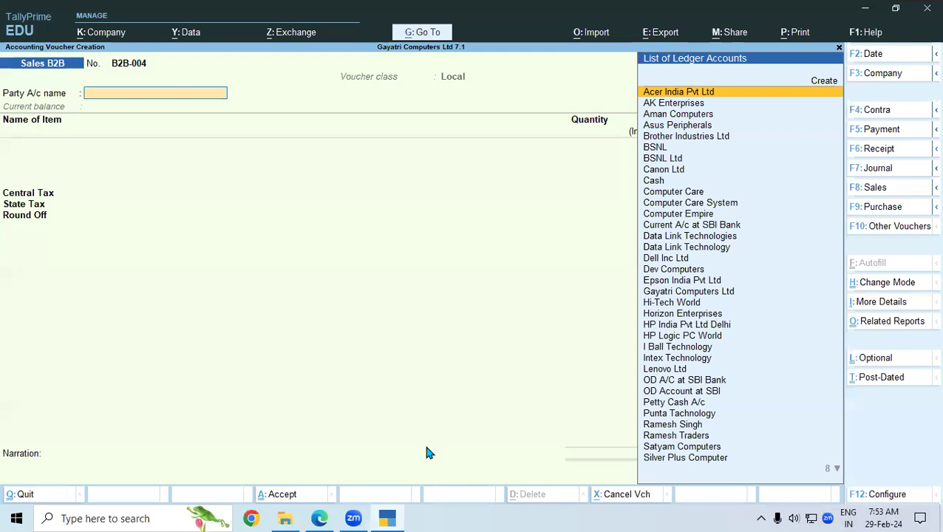
key("F7")
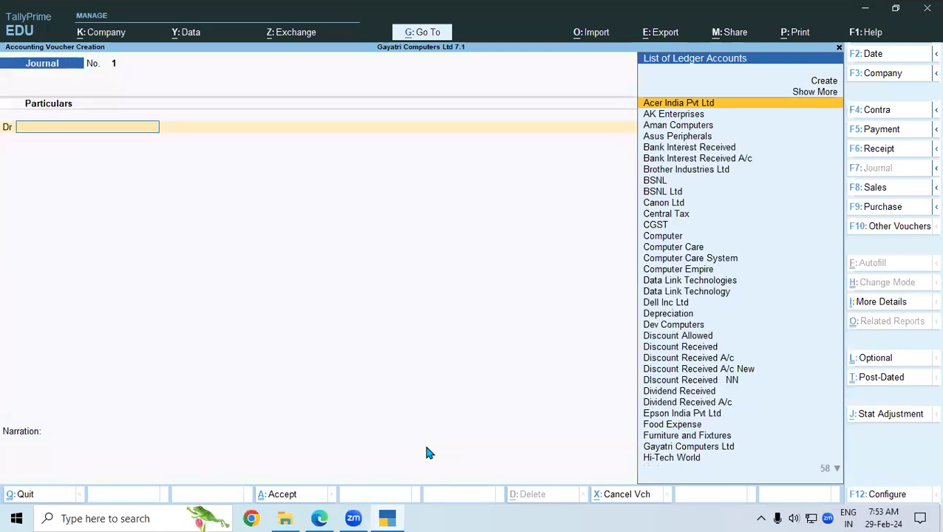
- Debit Computer Empire with 25,000 in the journal voucher, using On Account as the bill-wise reference type
type("CO")
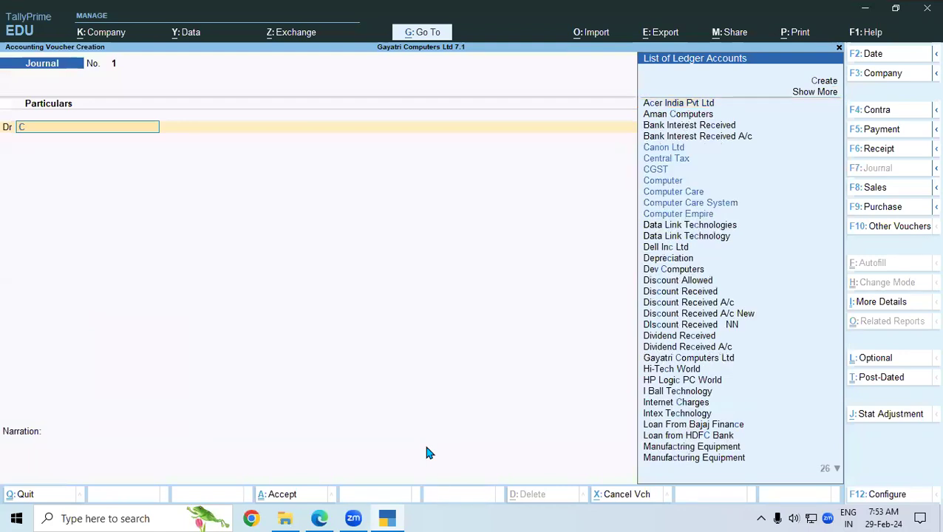
key("Down")
key("Down")
key("Down")
key("Down")
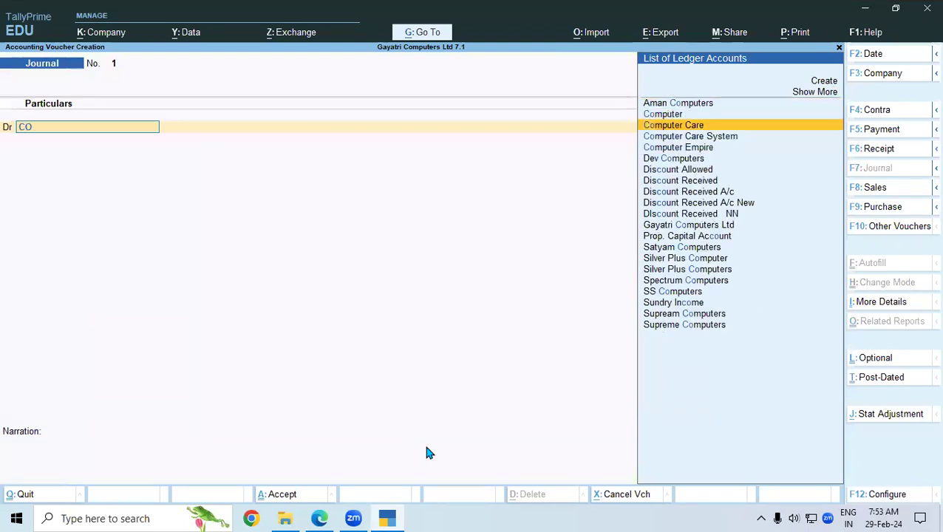
key("Return")
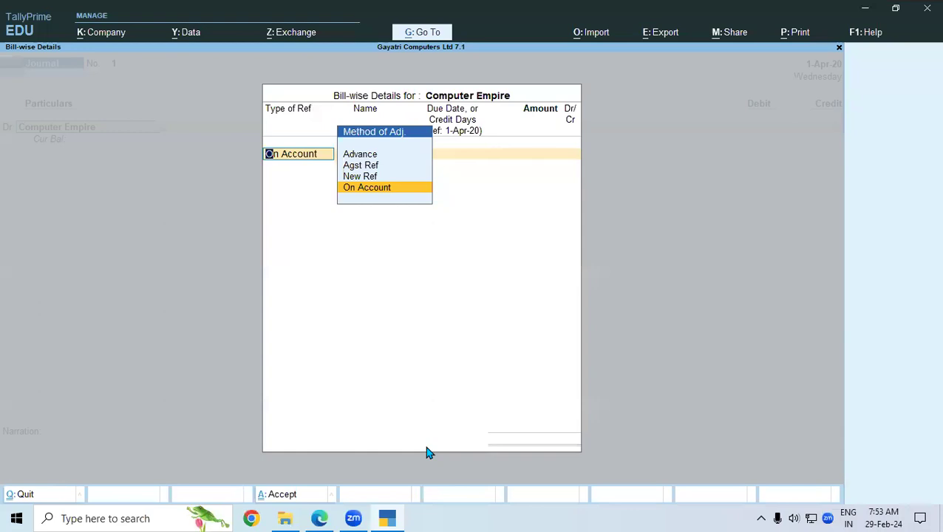
key("Return")
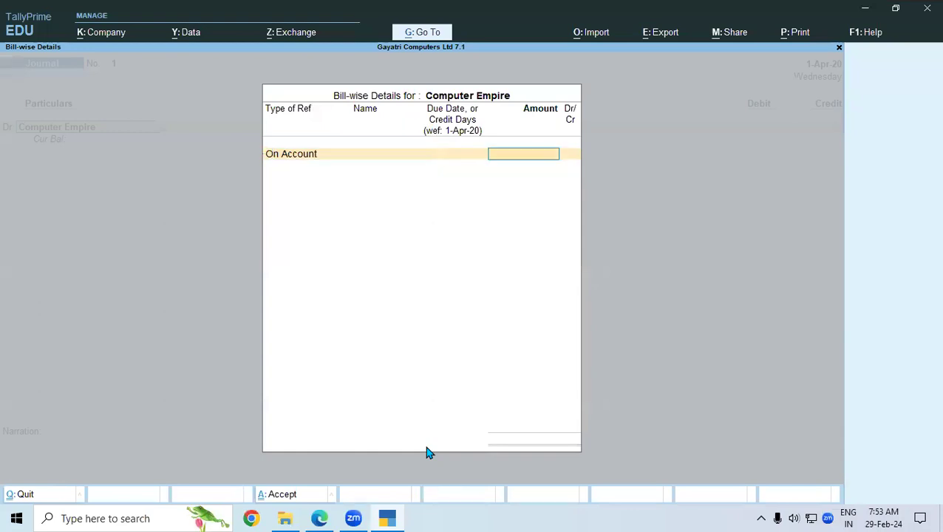
type("25000")
key("Return")
key("Return")
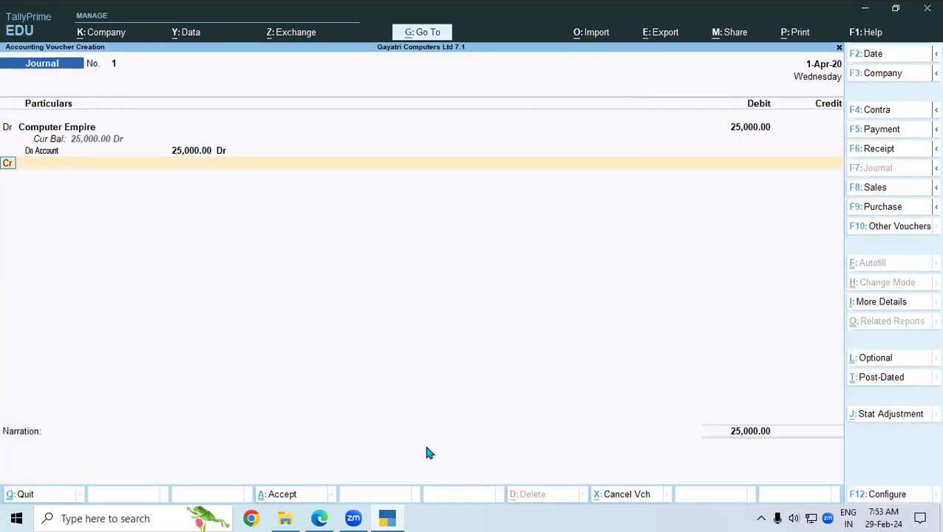
- Add a second debit line for Provision for Depreciation with an amount of 1,500
type("D")
key("Return")
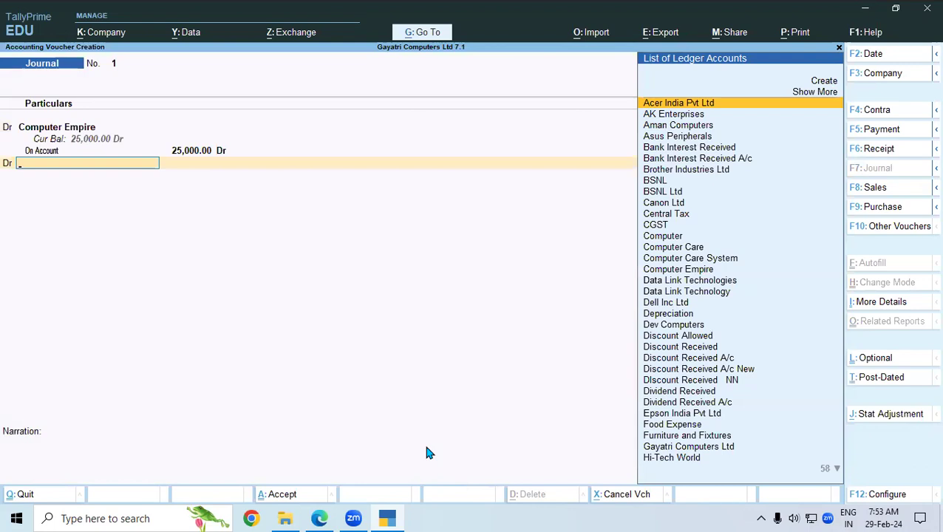
type("PR")
key("Down")
key("Down")
key("Down")
key("Down")
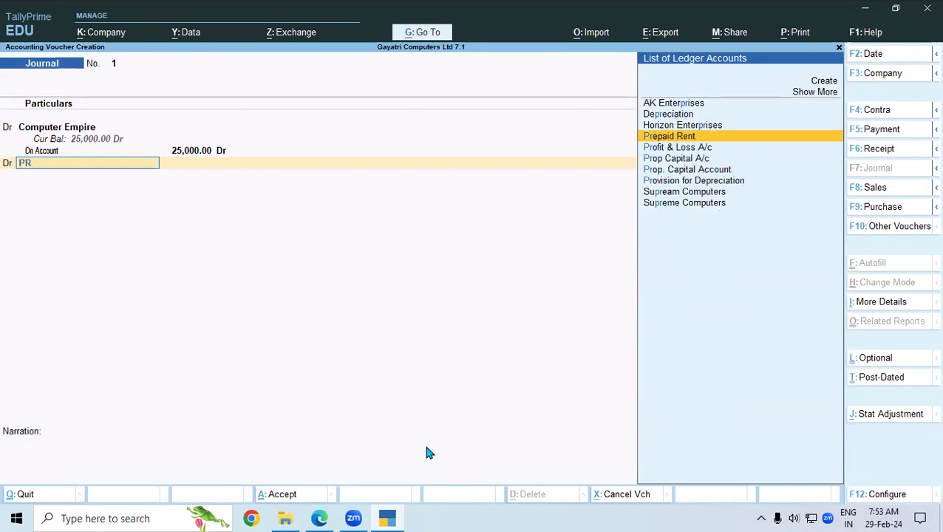
key("Down")
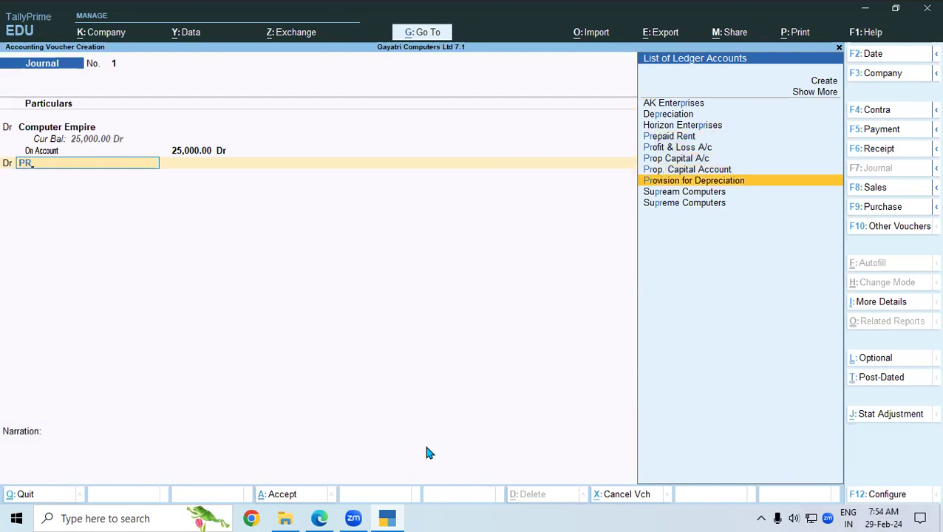
key("Return")
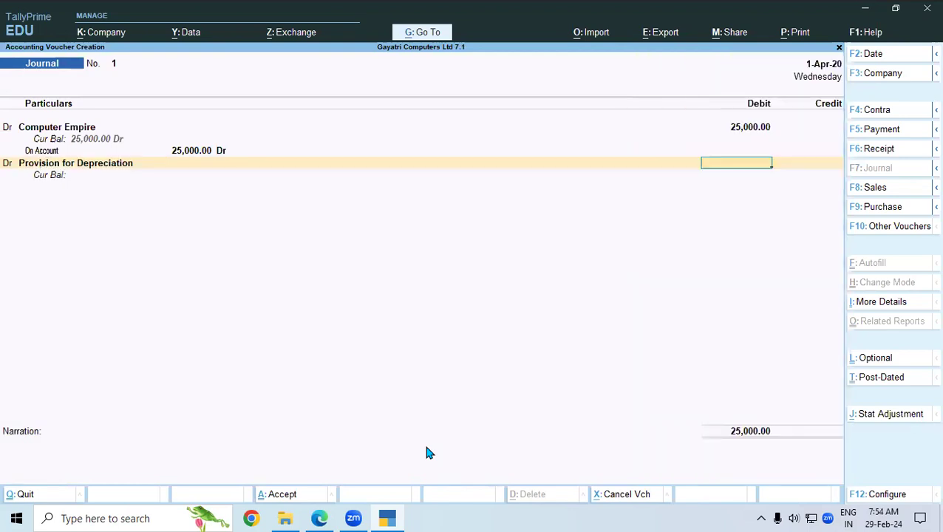
type("1500")
key("Return")
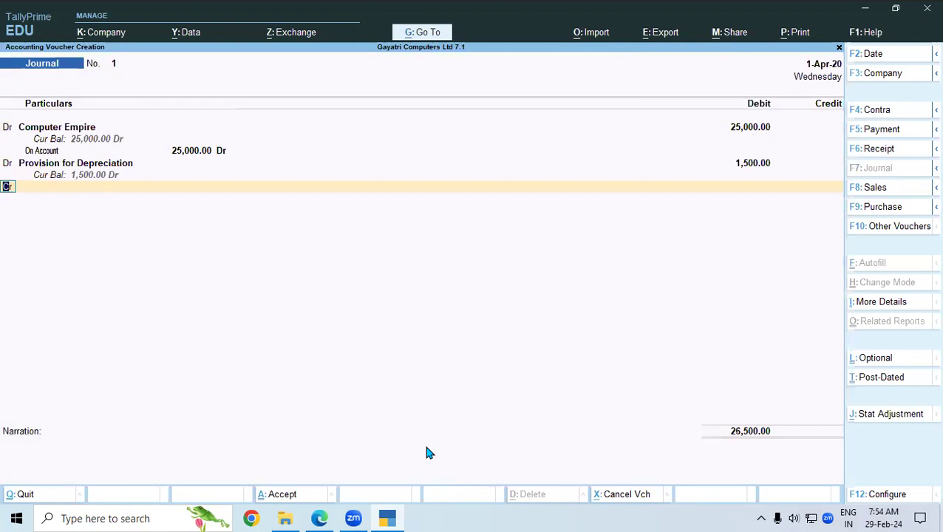
- Add a third debit line for Loss on Sales of Assets with an amount of 3,500
type("s")
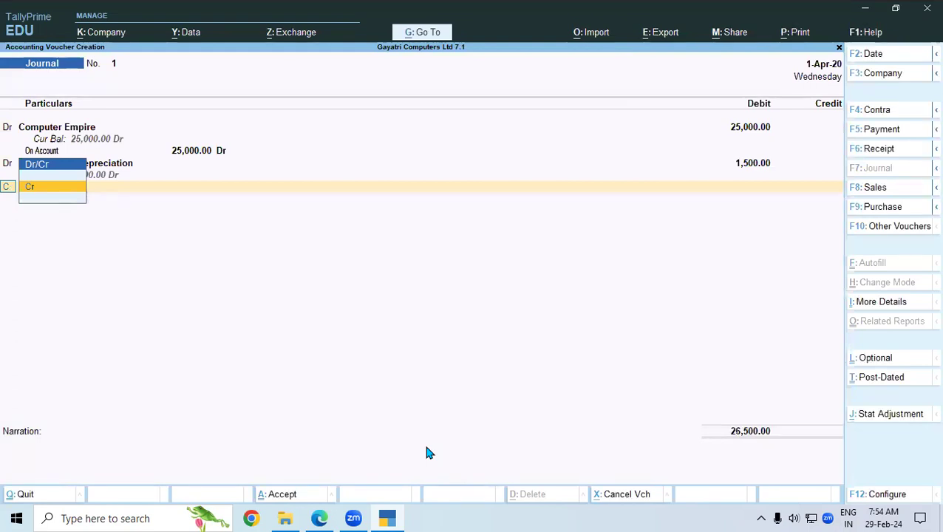
key("Down")
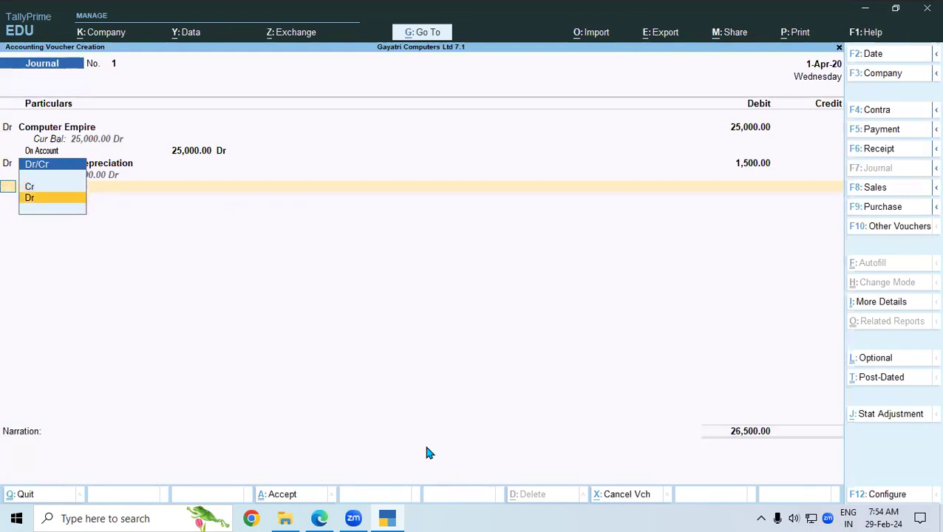
key("Return")
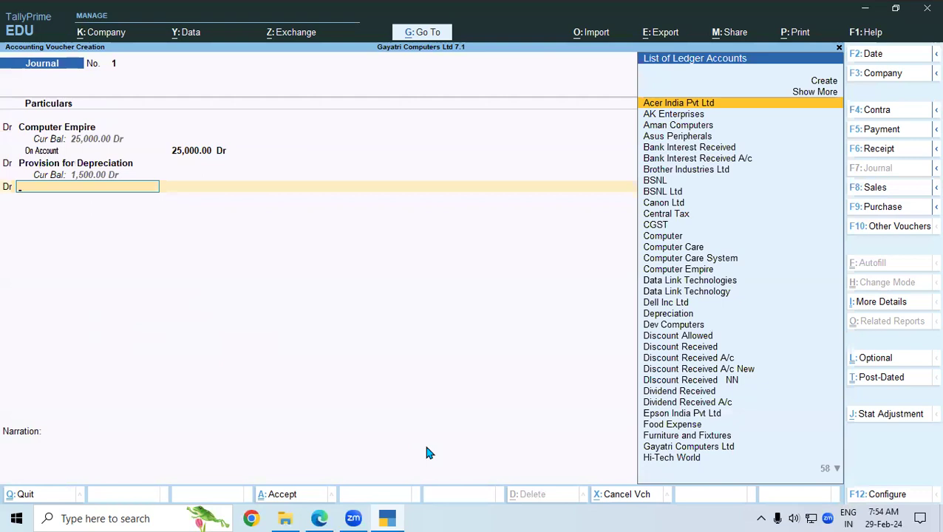
type("LO")
key("Down")
key("Down")
key("Down")
key("Return")
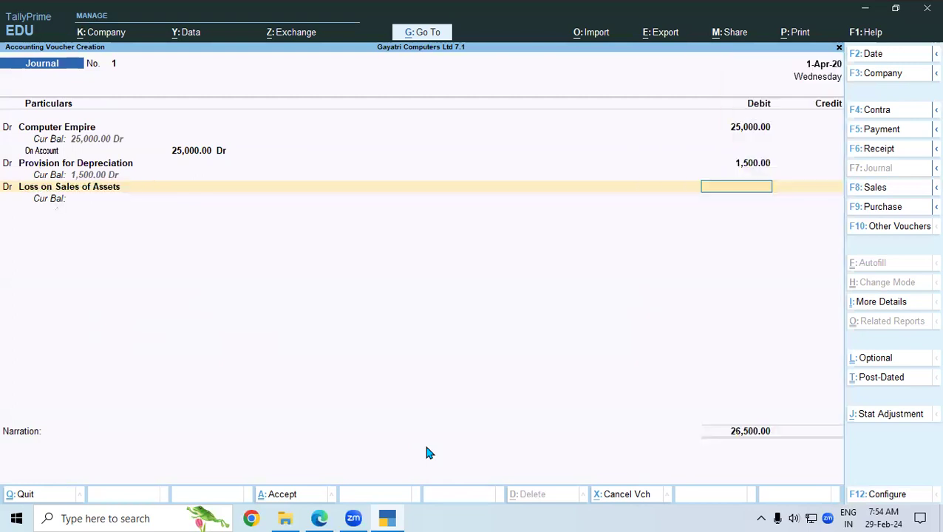
type("3500")
key("Return")
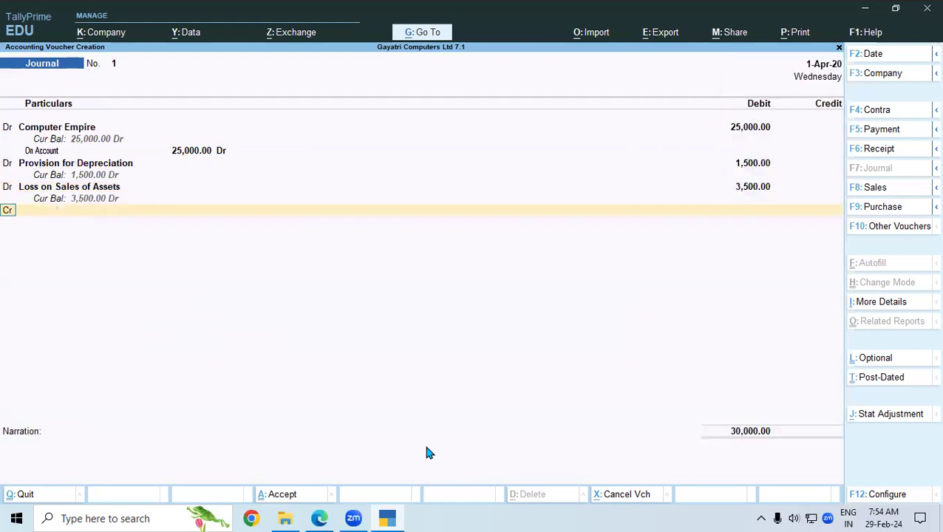
- Credit the Computer ledger with 30,000 and save the journal voucher without a narration
key("c")
key("Return")
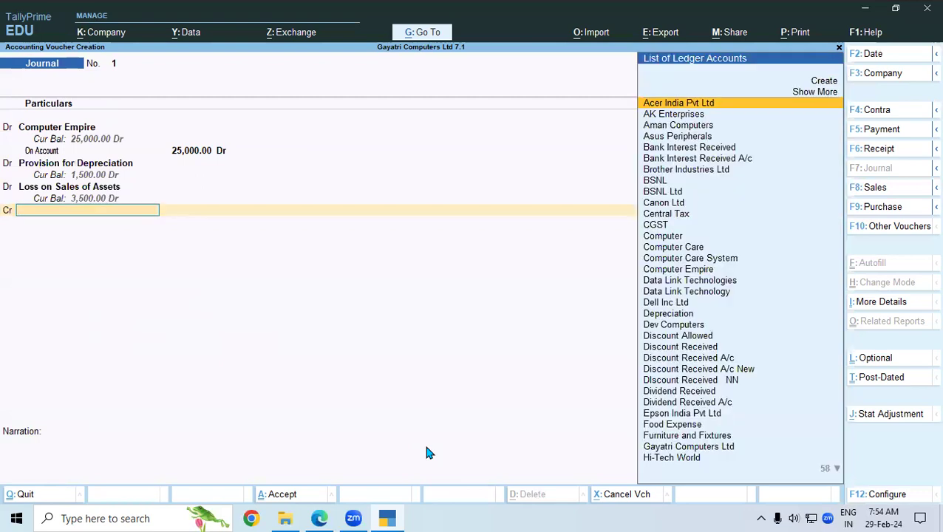
type("COM")
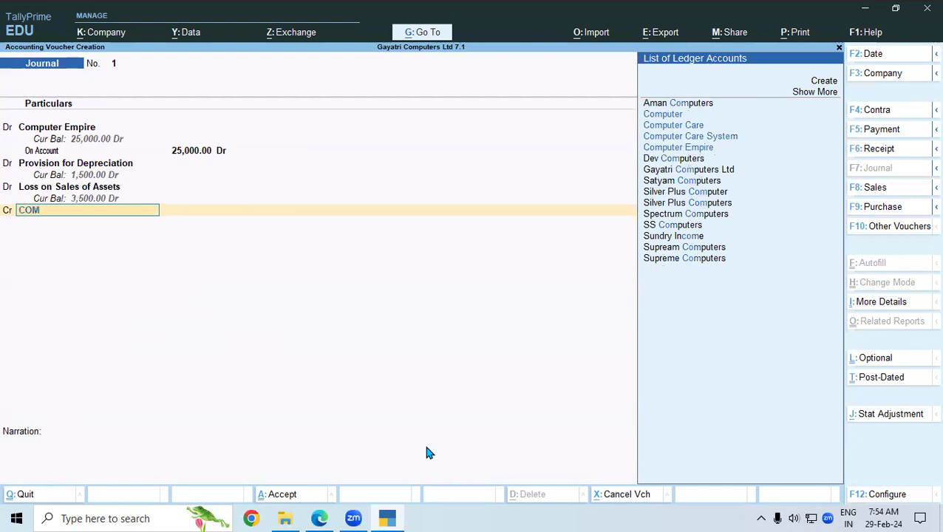
key("Down")
key("Down")
key("Up")
key("Return")
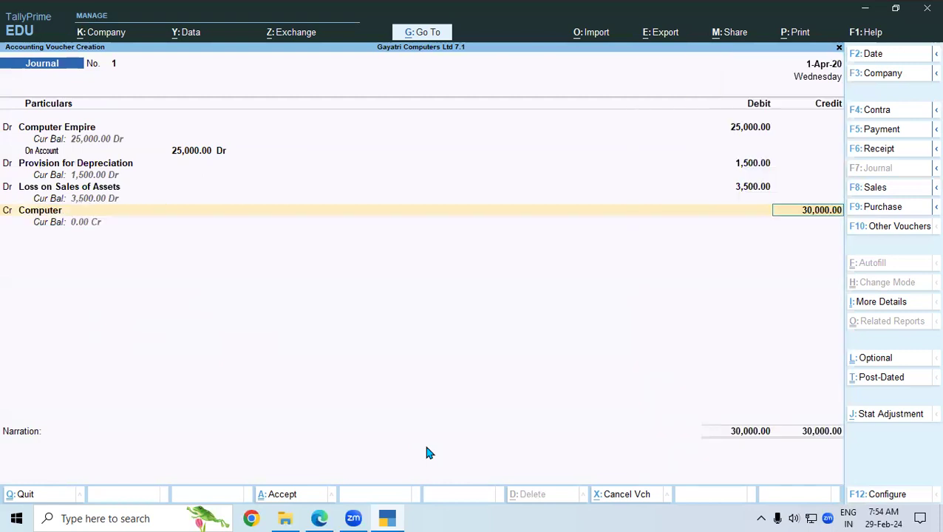
key("Return")
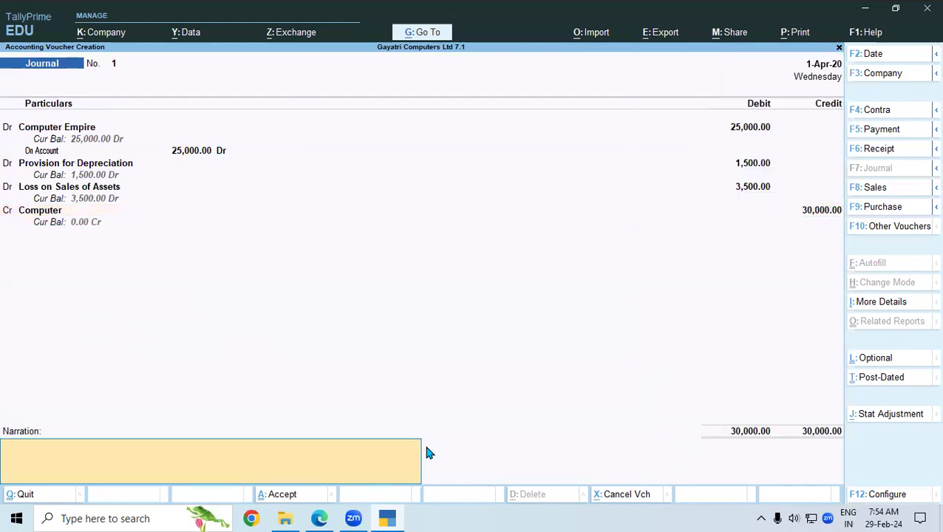
key("Return")
key("Return")
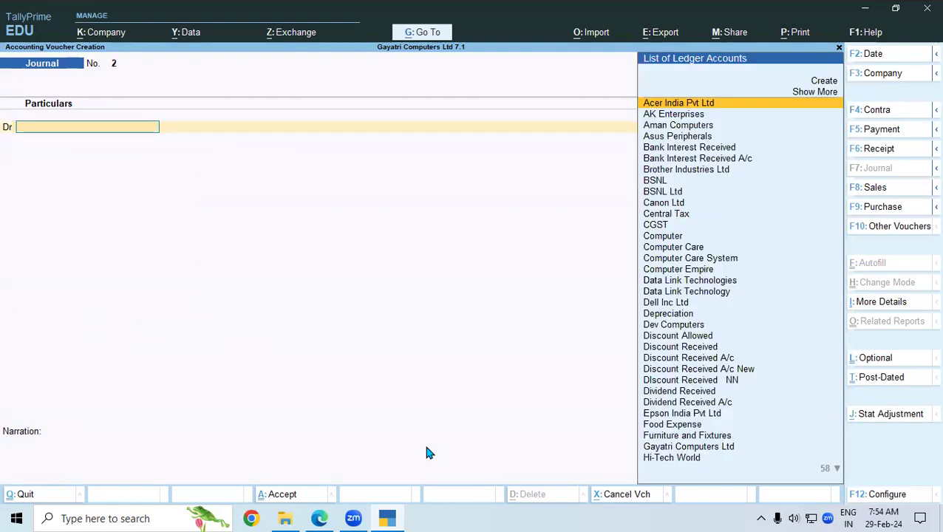
- Open the Balance Sheet in detailed view and examine the Computer entry under Fixed Assets
key("Escape")
key("Down")
key("Down")
key("Down")
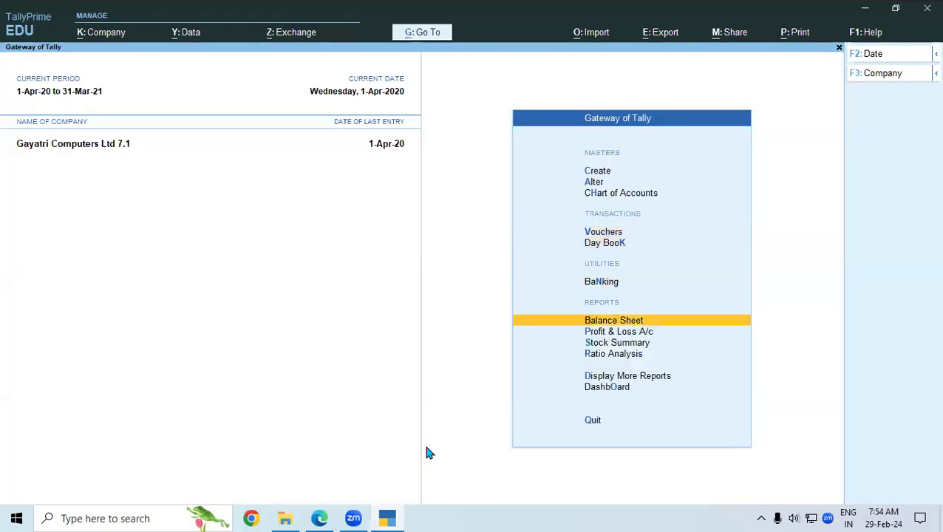
key("Return")
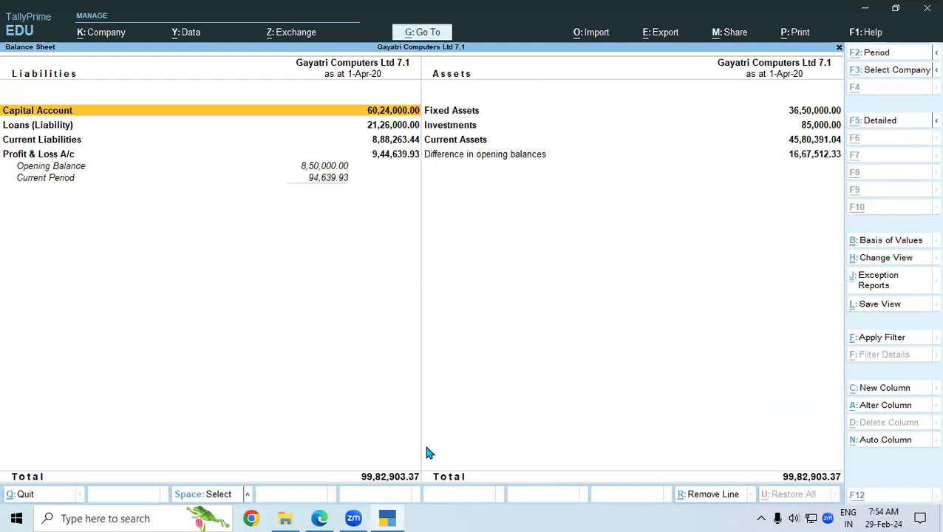
key("alt+F5")
key("Right")
key("Down")
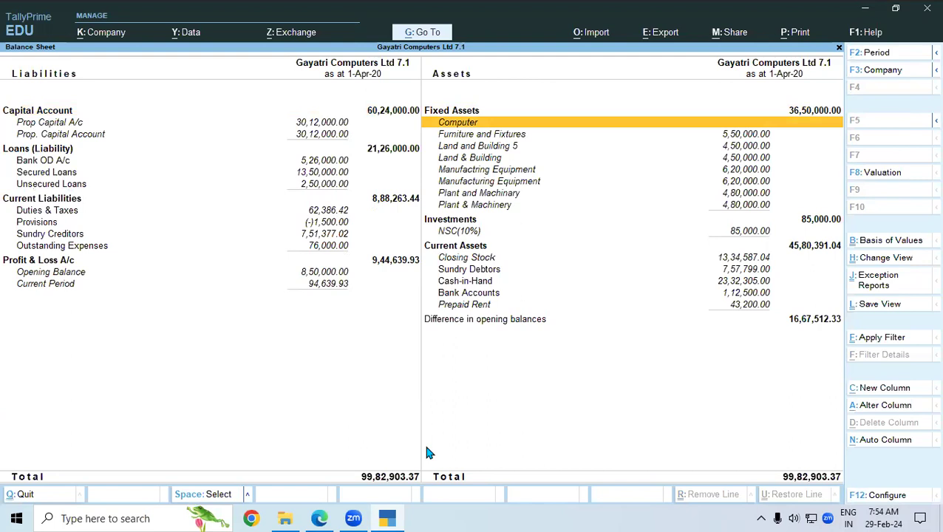
- Leave the Balance Sheet and open voucher entry for another Journal voucher
key("Escape")
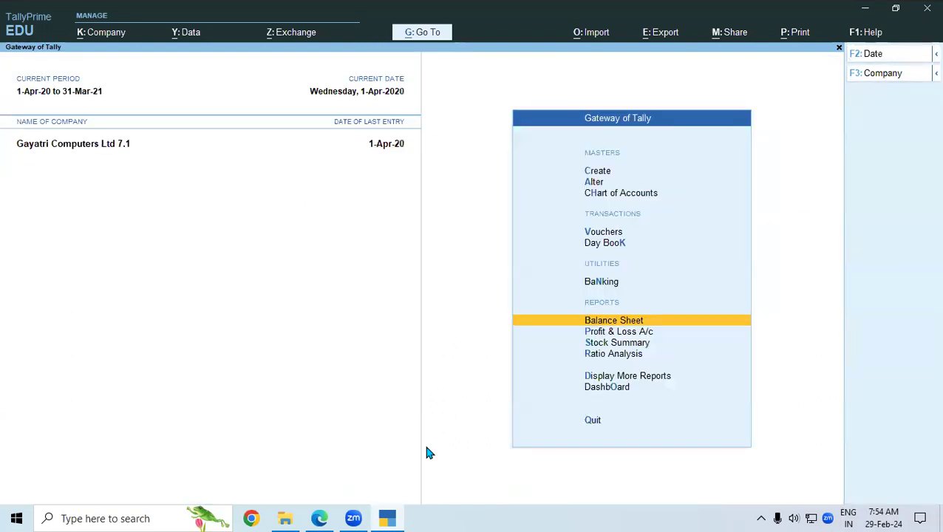
key("Up")
key("Up")
key("Up")
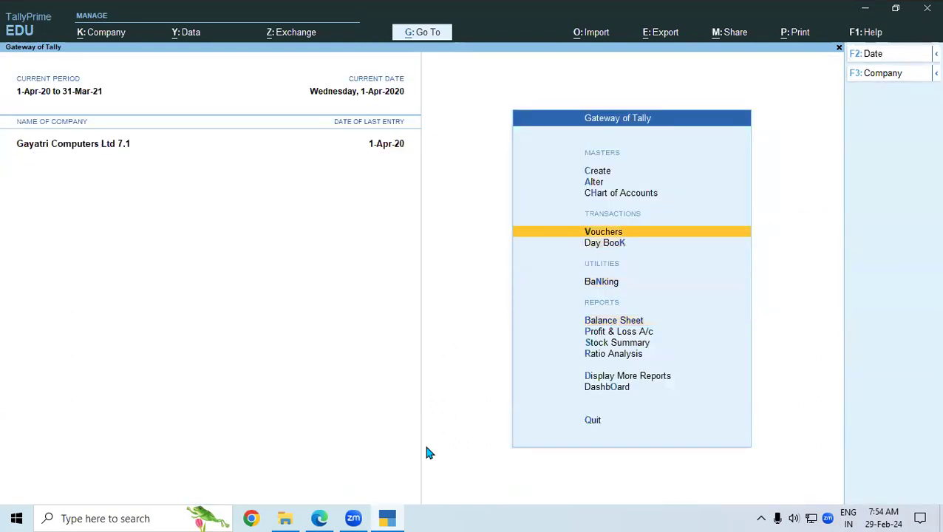
key("Return")
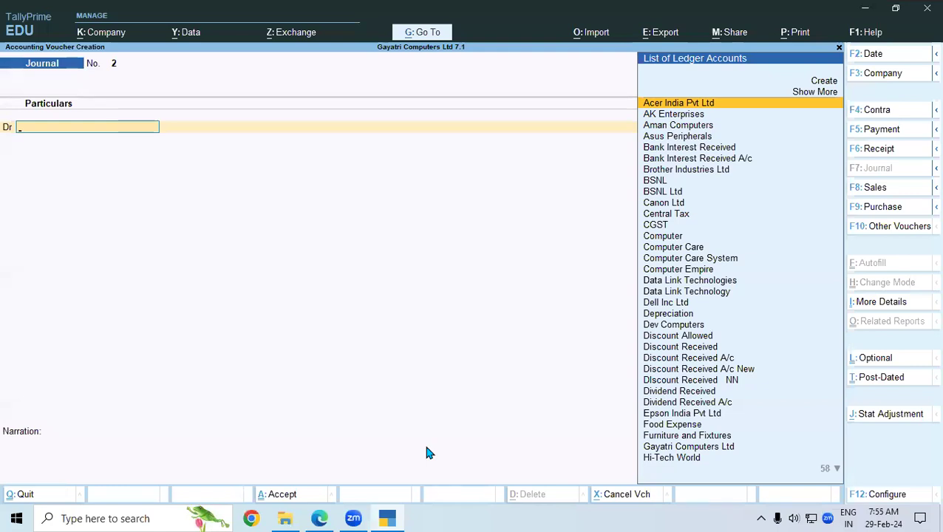
type("P")
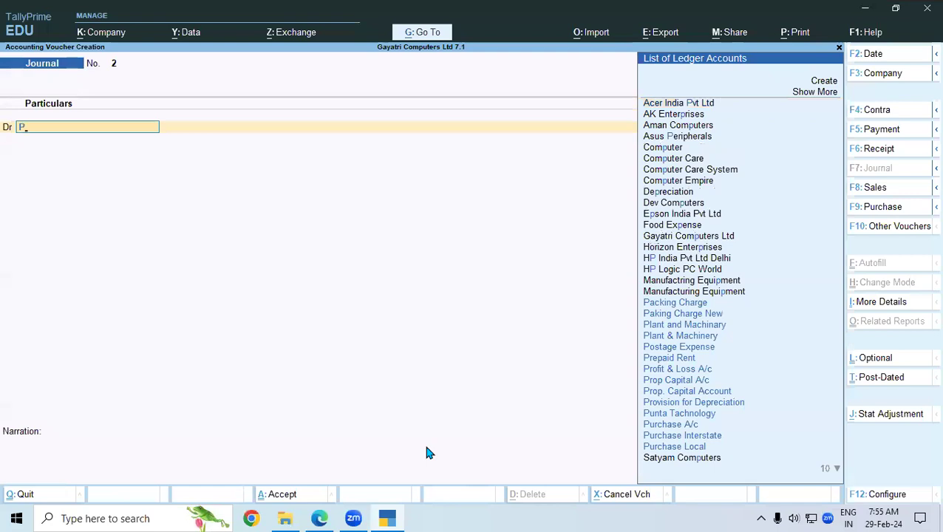
type("RO")
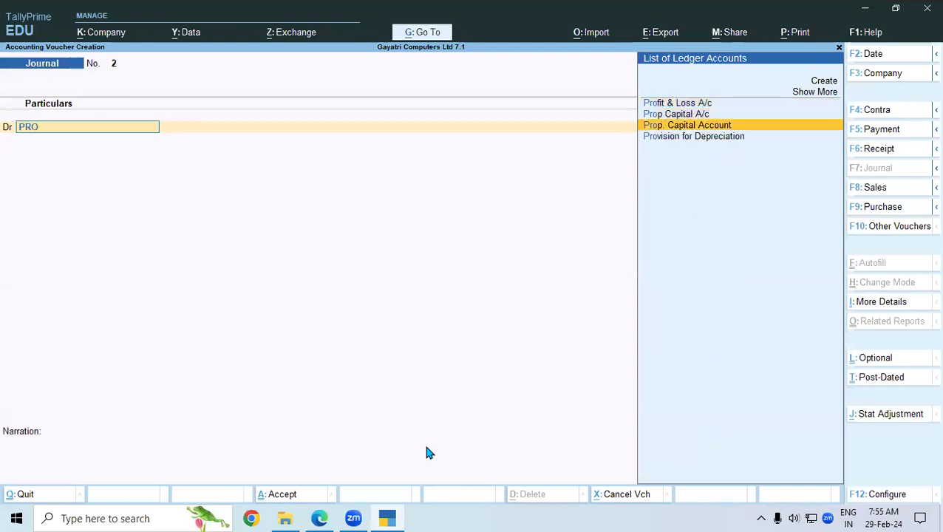
key("Down")
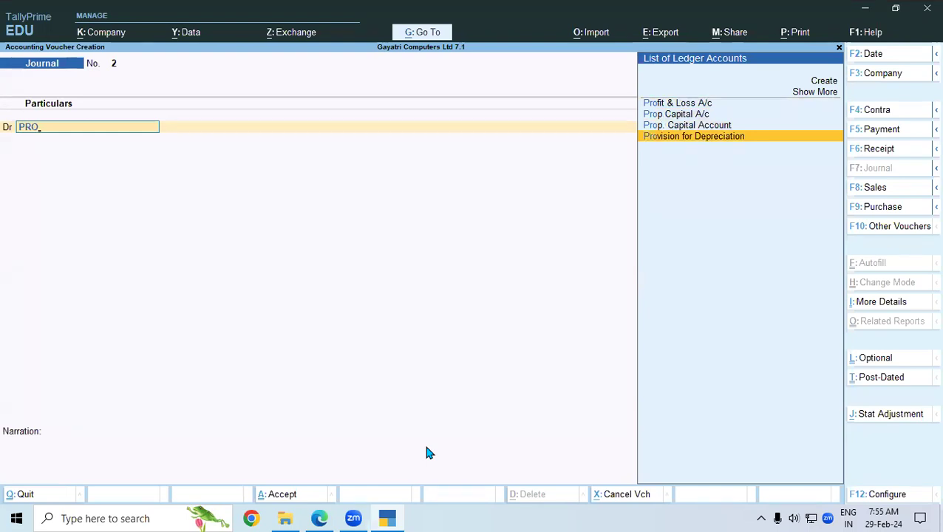
key("BackSpace")
key("BackSpace")
key("BackSpace")
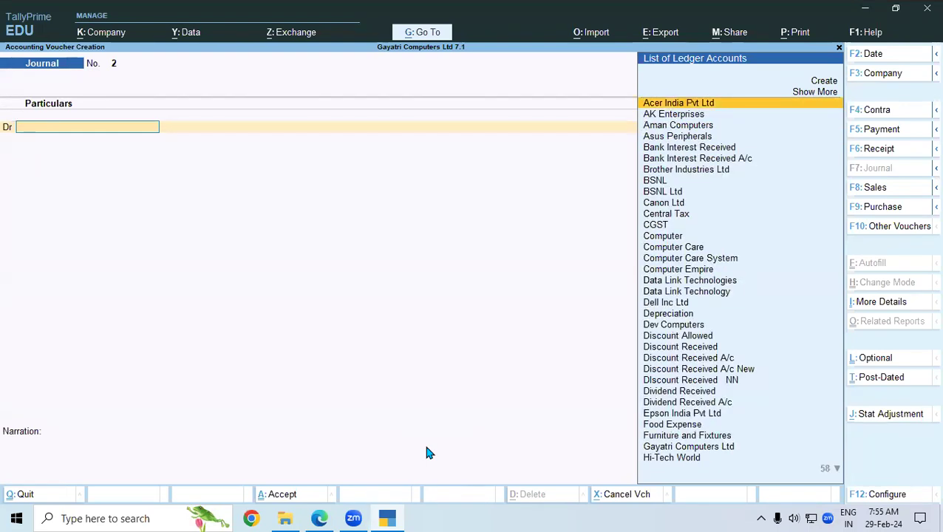
type("E")
key("BackSpace")
- Debit the Depreciation ledger with 1,500 in the new journal voucher
type("DE")
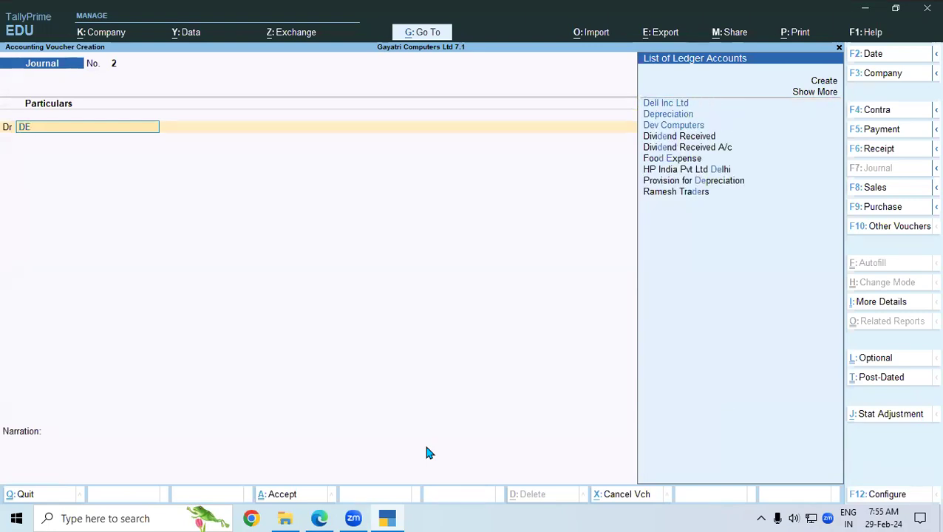
key("Down")
key("Return")
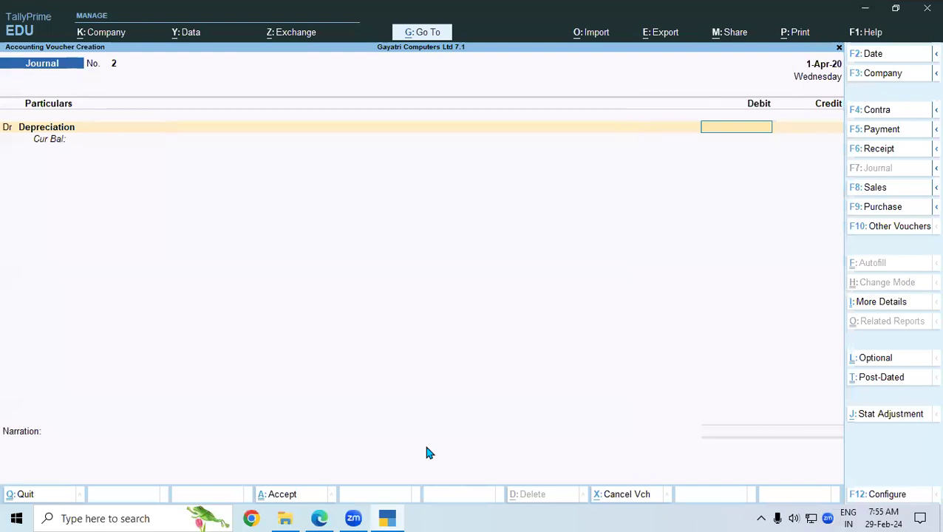
type("1500")
key("Return")
- Credit Provision for Depreciation with 1,500 and save the journal voucher without a narration
key("Return")
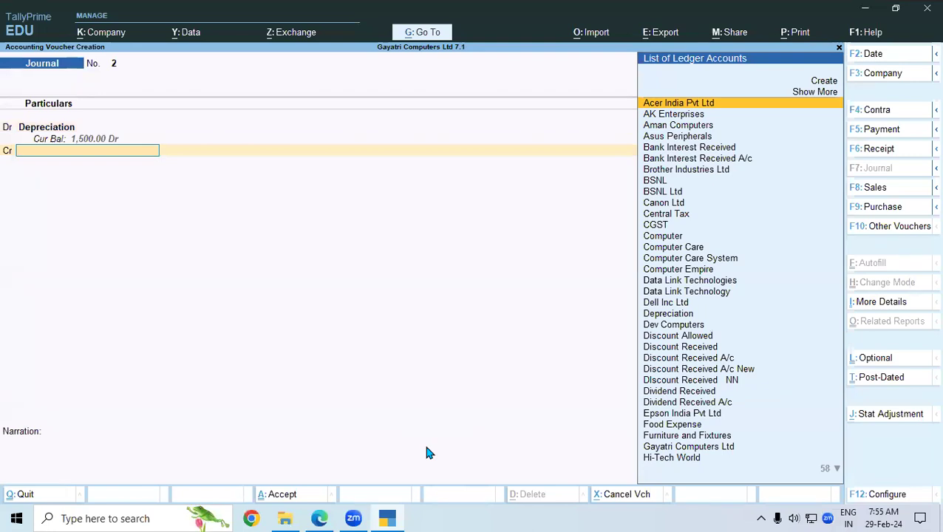
type("PR")
key("Down")
key("Down")
key("Down")
key("Down")
key("Return")
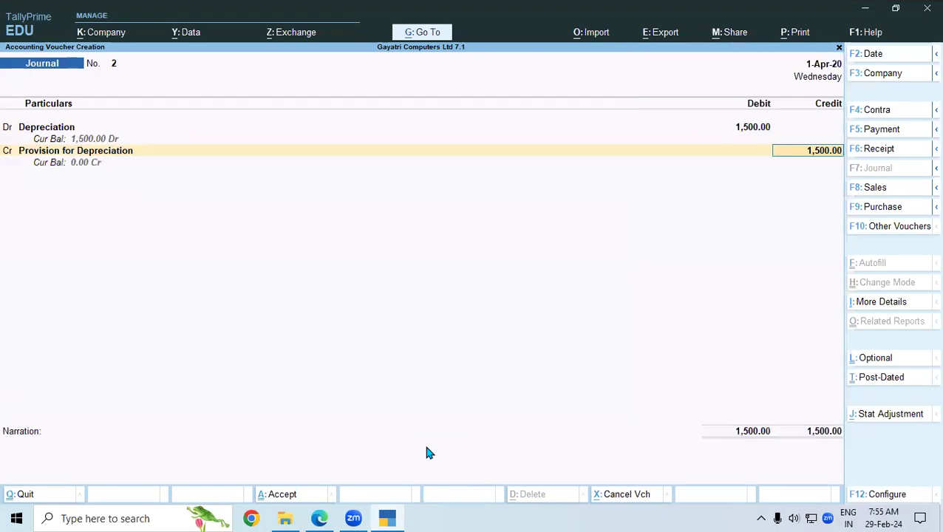
key("Return")
key("Return")
key("Return")
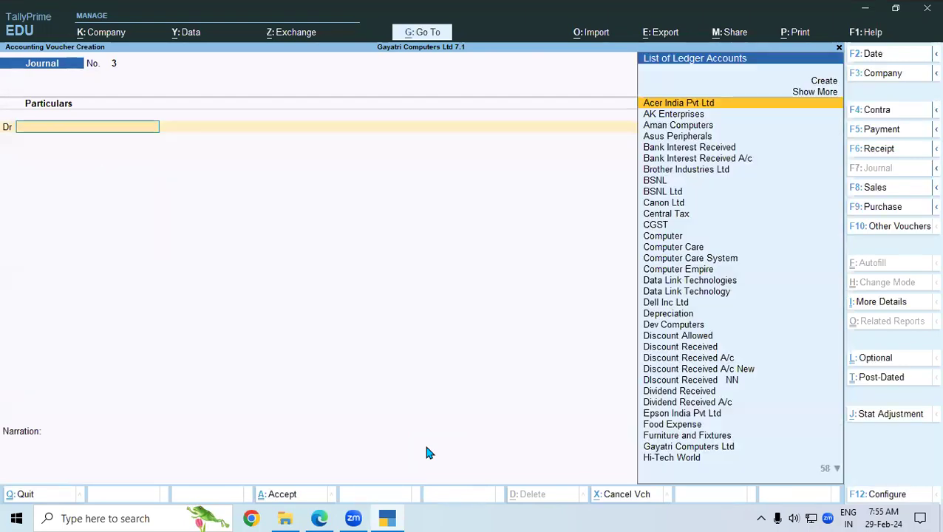
- Leave the blank journal voucher without entering anything and open the Balance Sheet
key("Escape")
key("Down")
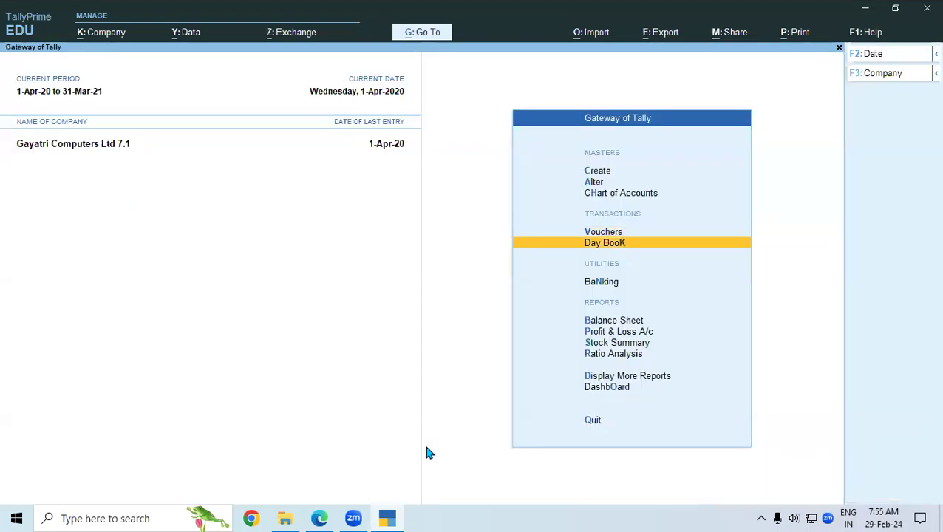
key("Down")
key("Down")
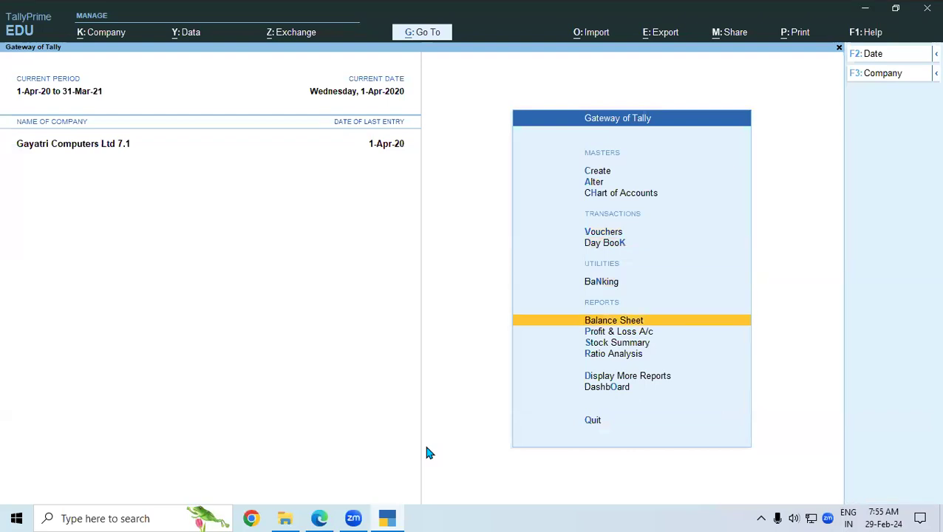
key("Return")
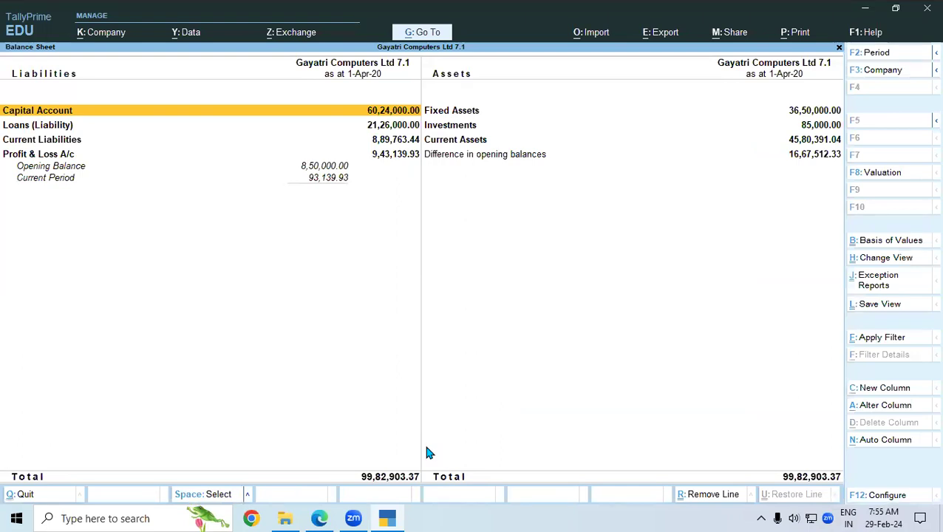
- Leave the Balance Sheet, open the Profit & Loss A/c and drill down into Indirect Expenses
key("Escape")
key("Down")
key("Return")
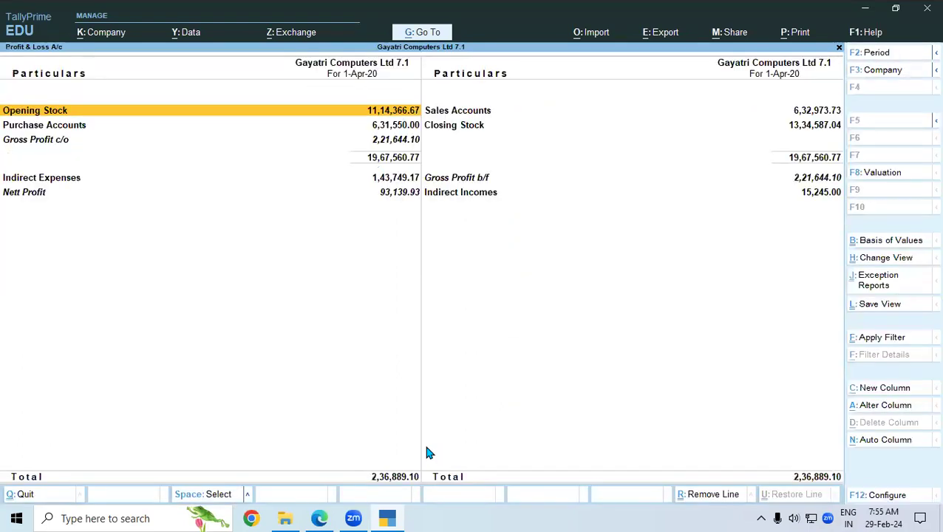
key("alt")
key("Down")
key("Down")
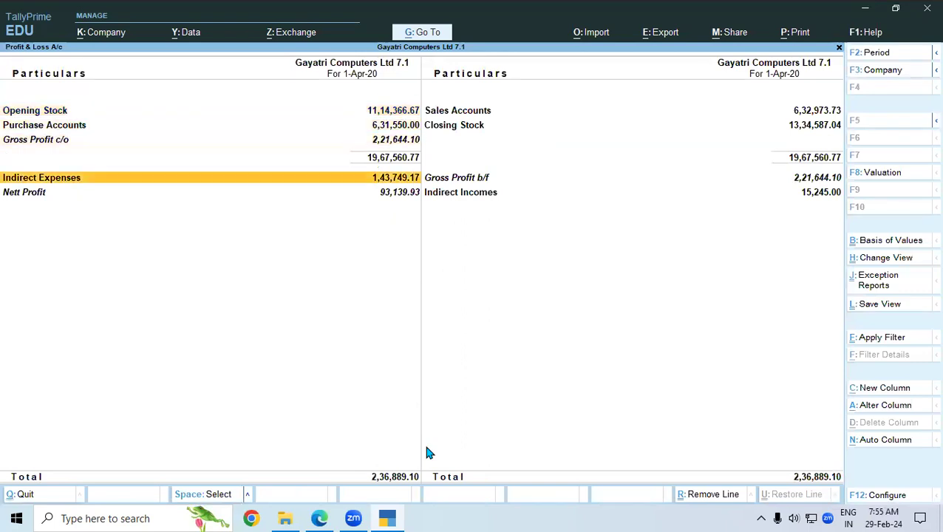
key("Return")
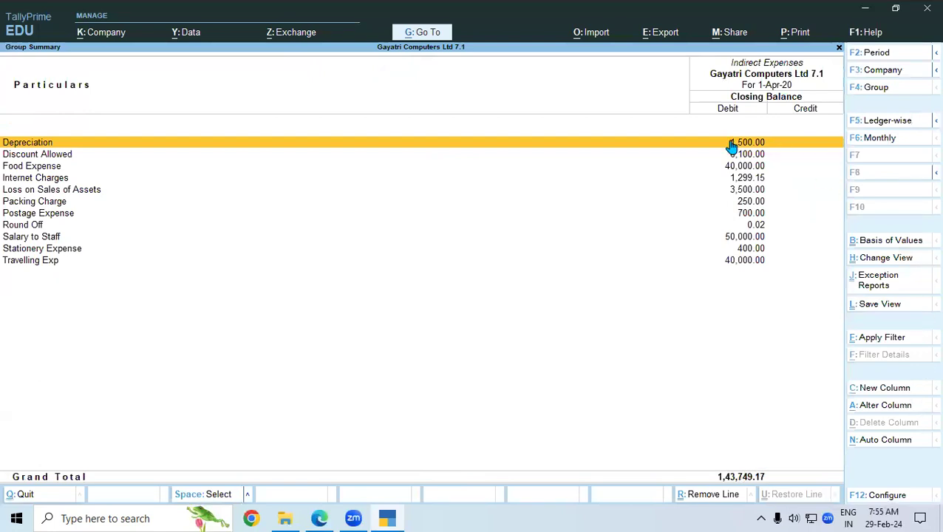
- Examine the Loss on Sales of Assets and Depreciation entries in the Indirect Expenses group summary
left_click(738, 190)
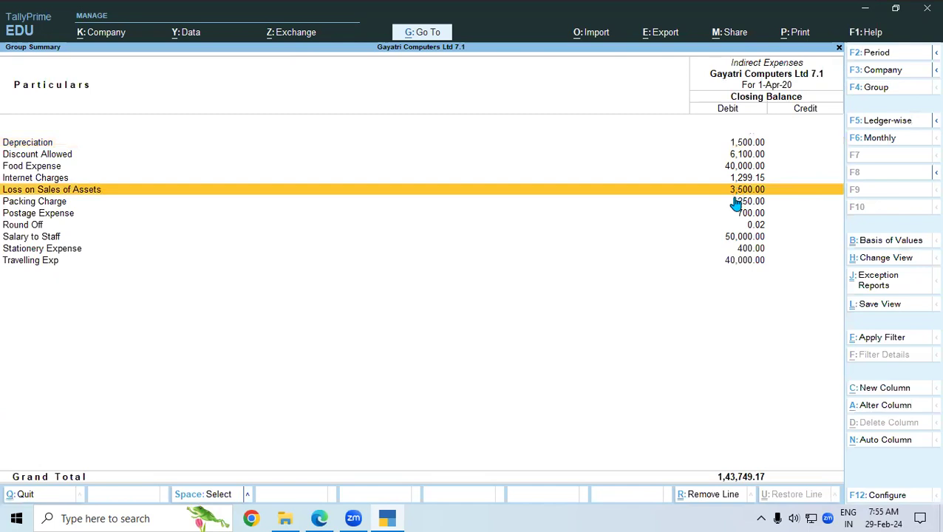
left_click(749, 142)
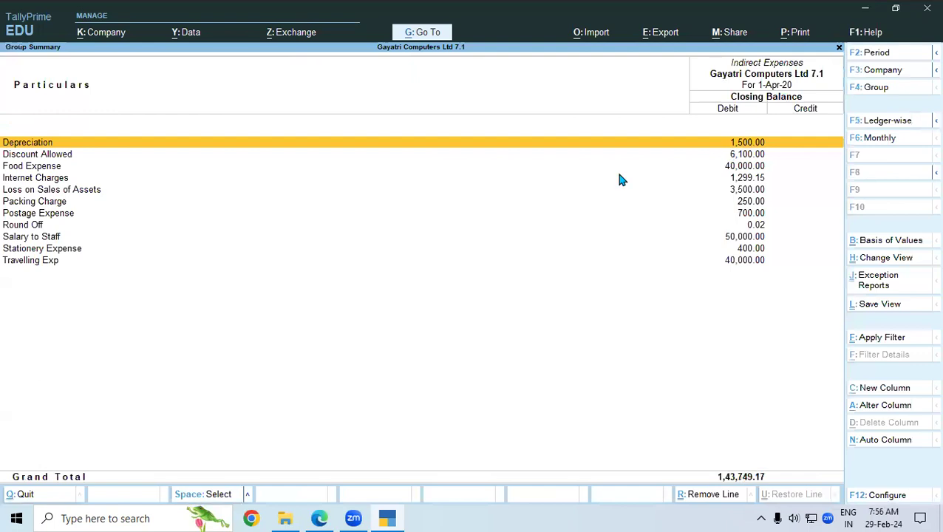
left_click(87, 190)
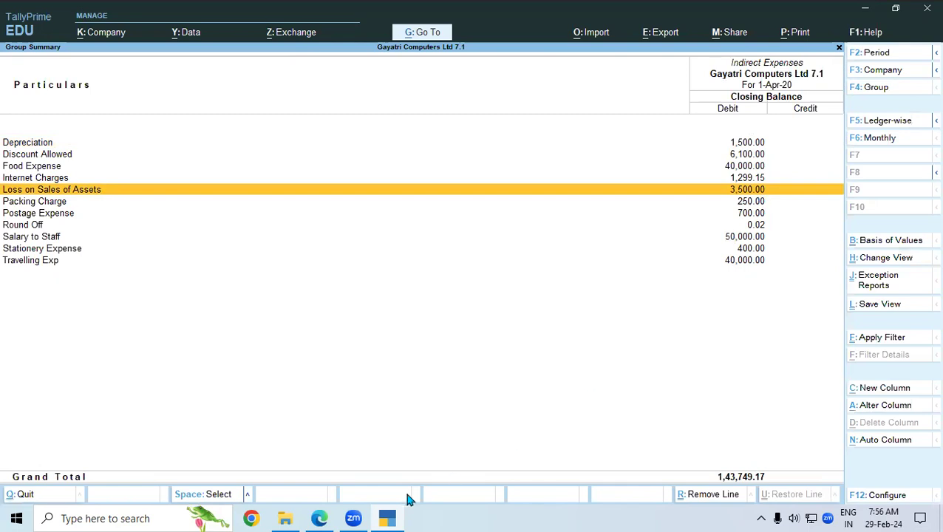
- Switch to the PDF notes in Edge and draw tick marks beside the Depreciation and Loss on Sales of Assets amounts under Profit & Loss Account
left_click(387, 518)
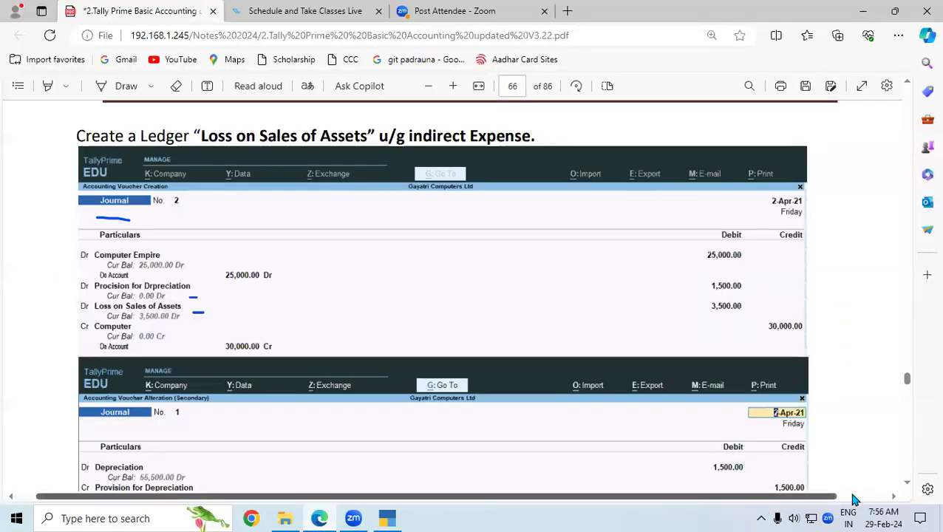
scroll(906, 479, "down", 2)
scroll(909, 483, "down", 2)
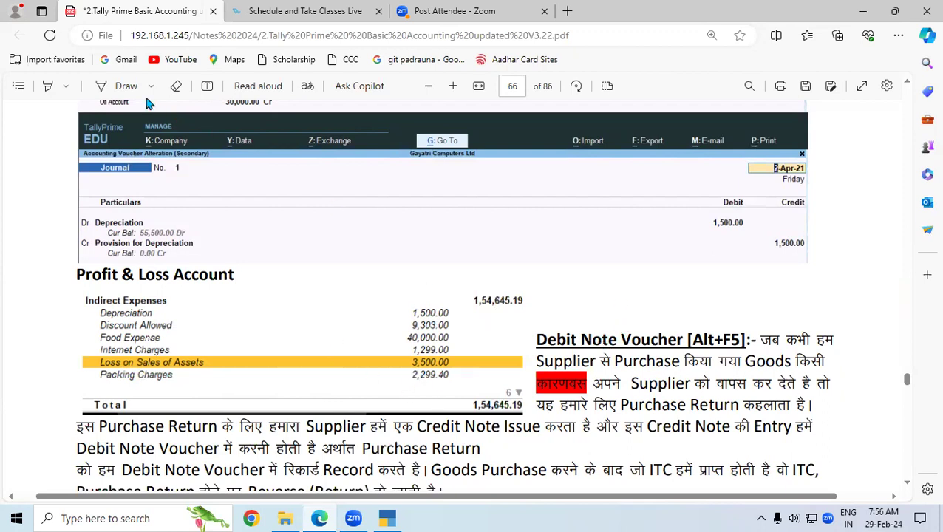
left_click(124, 86)
left_click_drag(456, 311, 482, 302)
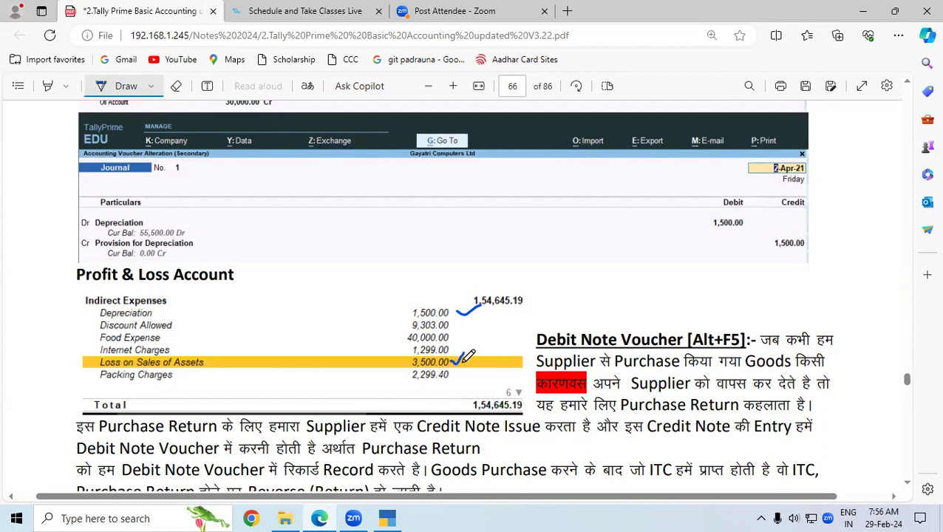
left_click_drag(454, 362, 465, 355)
- Go back to the Sale Of Assets (Non Trading Item) section on page 65 of the notes and review its transaction and solution
mouse_move(288, 517)
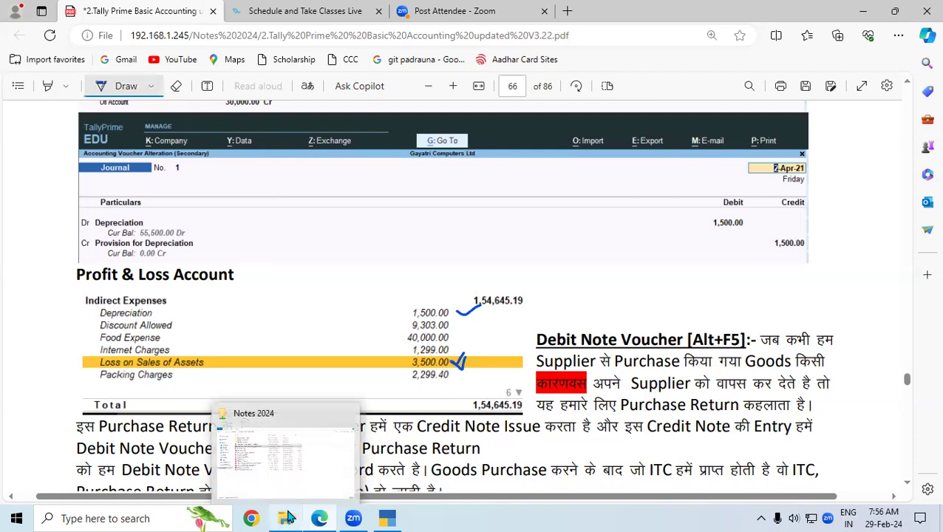
left_click(322, 517)
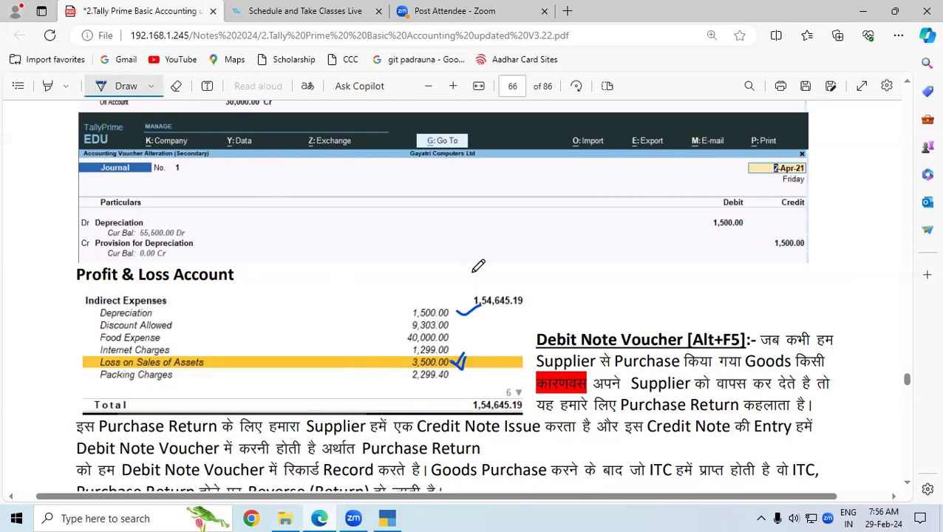
scroll(909, 85, "up", 1)
scroll(909, 85, "up", 10)
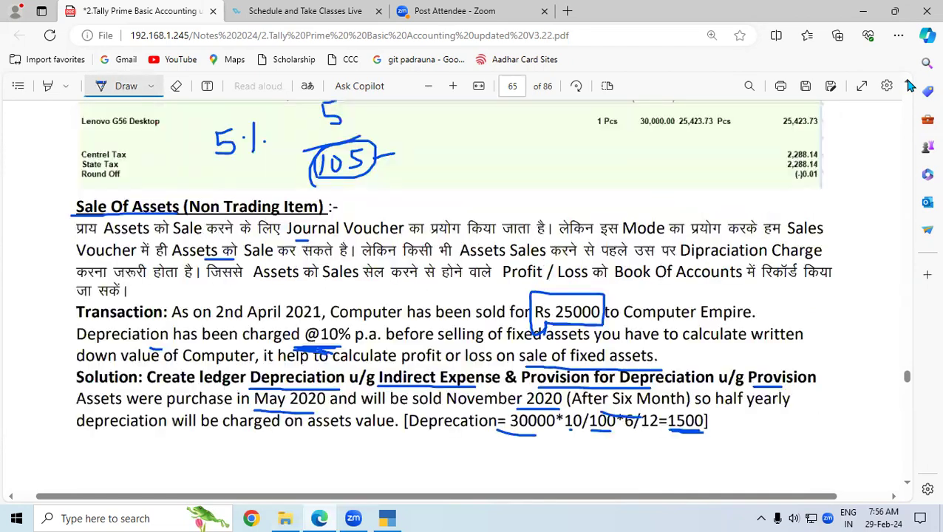